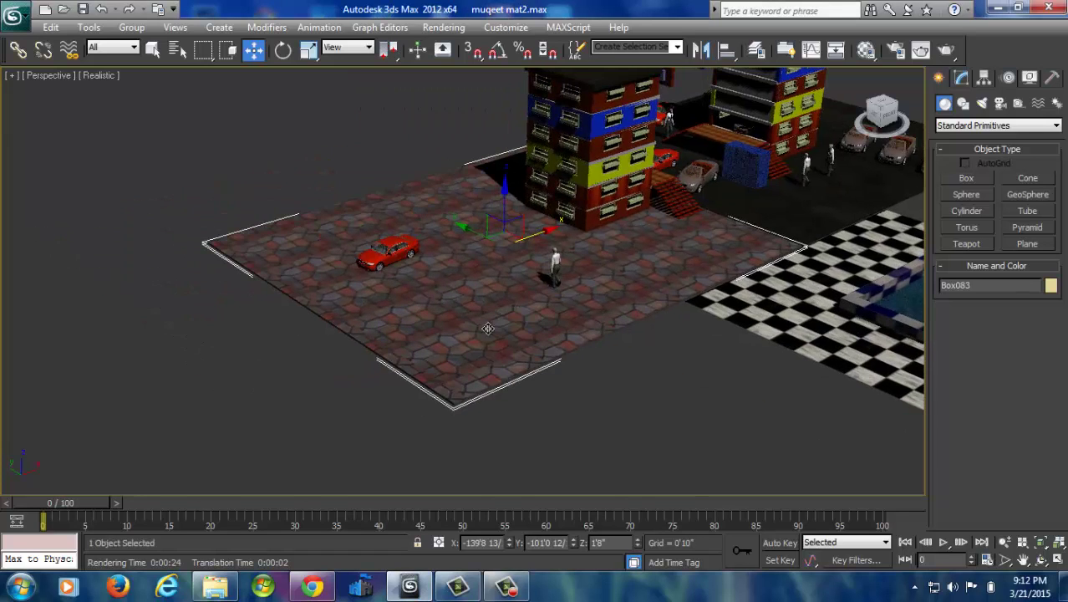
- Convert an unused sample material to Arch & Design and apply the Polished Concrete template
{"action": "middle_click_drag", "start_coordinate": [487, 334], "coordinate": [497, 309], "text": "alt"}
{"action": "scroll", "coordinate": [510, 260], "scroll_direction": "up", "scroll_amount": 7}
{"action": "scroll", "coordinate": [510, 258], "scroll_direction": "down", "scroll_amount": 5}
{"action": "middle_click_drag", "start_coordinate": [525, 240], "coordinate": [532, 302], "text": "alt"}
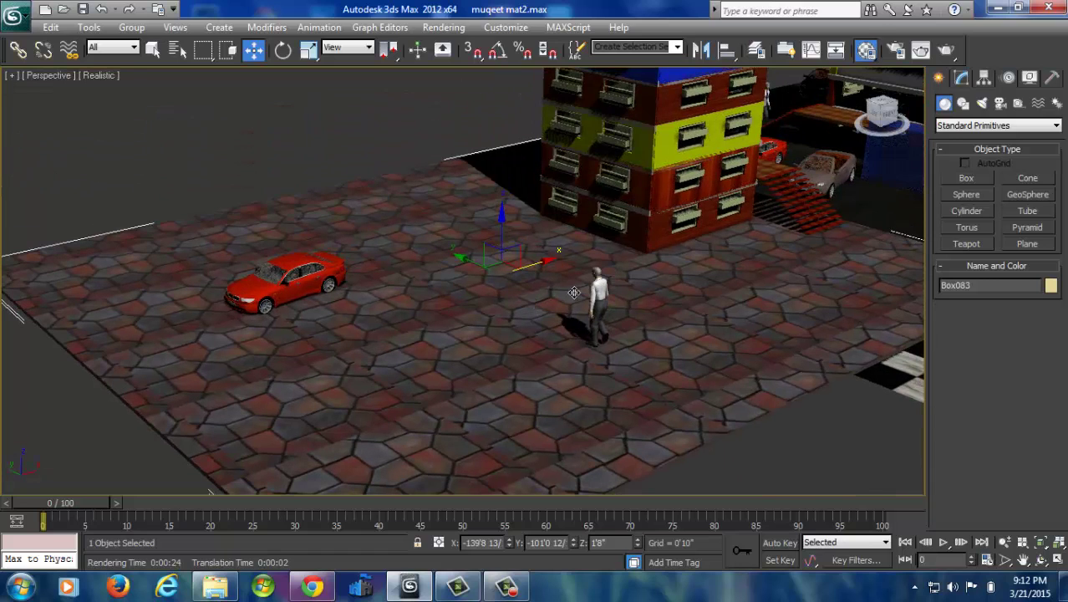
{"action": "key", "text": "m"}
{"action": "left_click", "coordinate": [821, 88]}
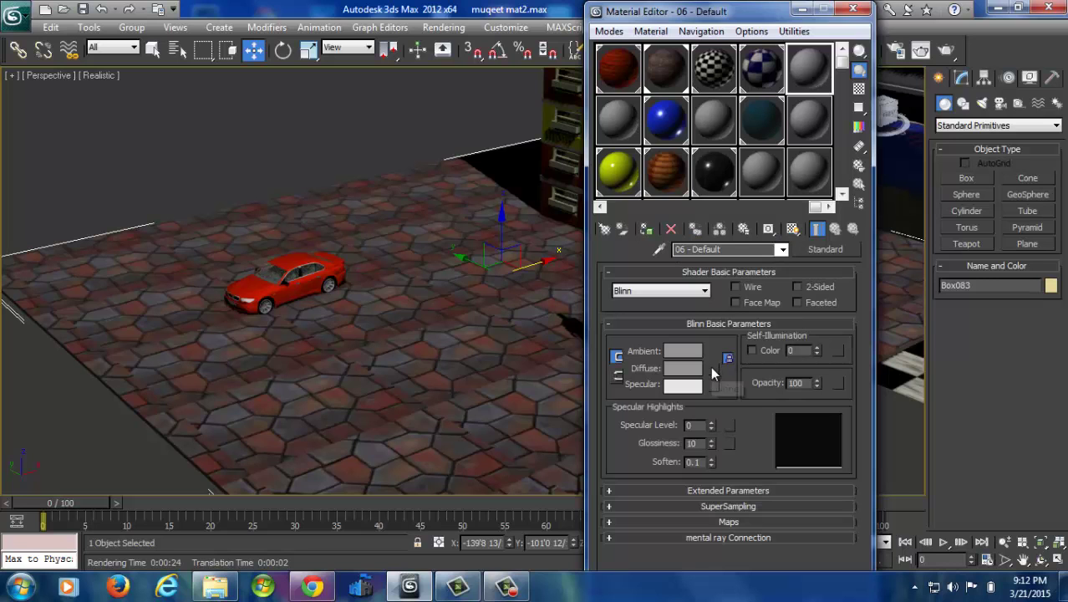
{"action": "left_click", "coordinate": [712, 368]}
{"action": "left_click", "coordinate": [703, 35]}
{"action": "left_click", "coordinate": [832, 250]}
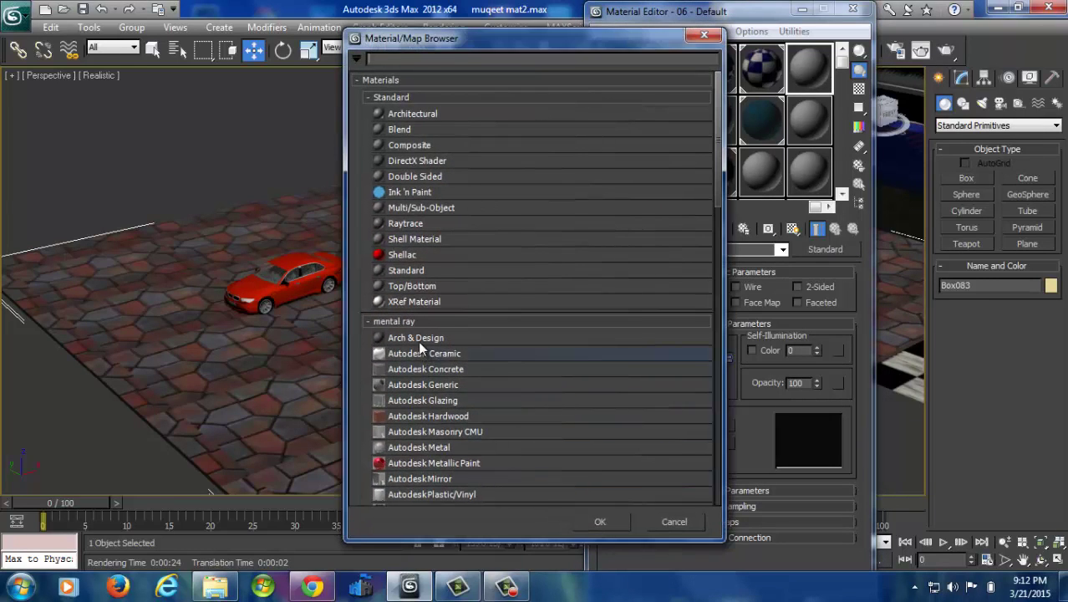
{"action": "double_click", "coordinate": [417, 337]}
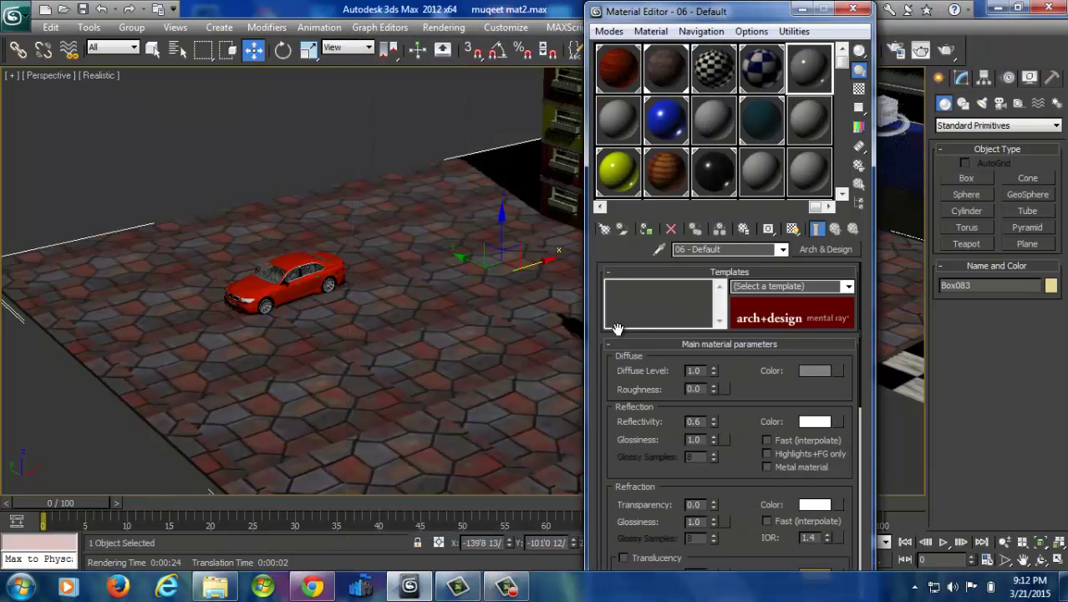
{"action": "left_click", "coordinate": [848, 286]}
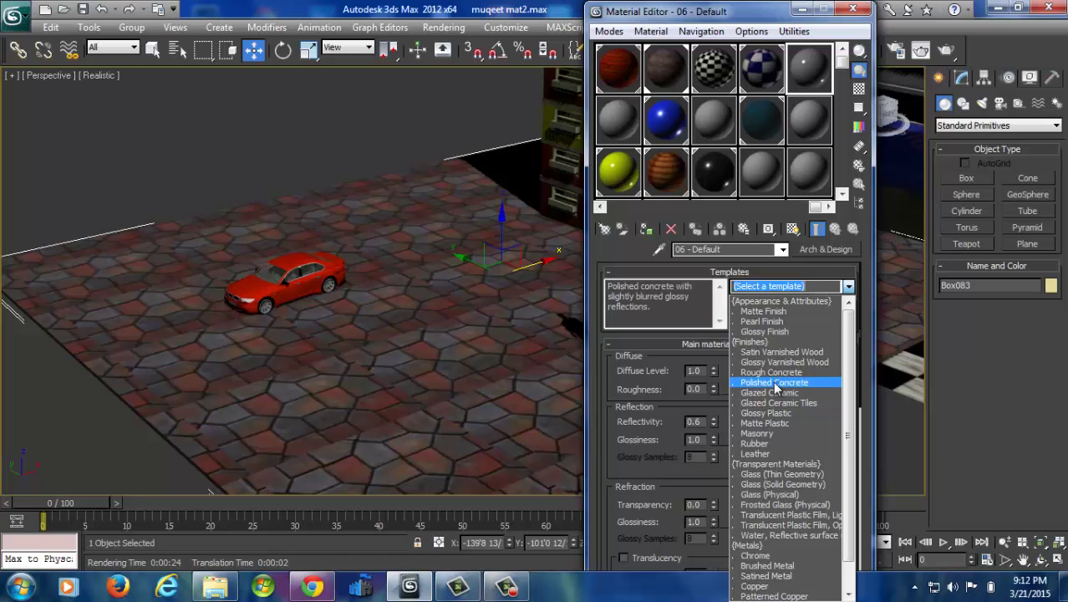
{"action": "left_click", "coordinate": [775, 384]}
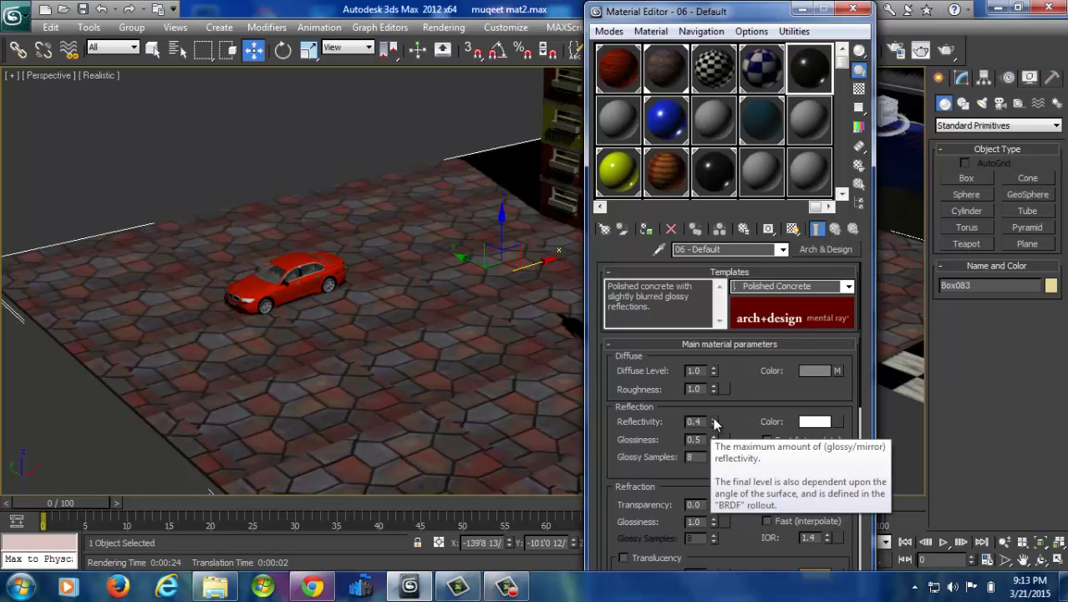
- Set the polished concrete material's reflectivity to 1.0, keeping its reflection and diffuse colors
{"action": "left_click_drag", "start_coordinate": [714, 423], "coordinate": [712, 347]}
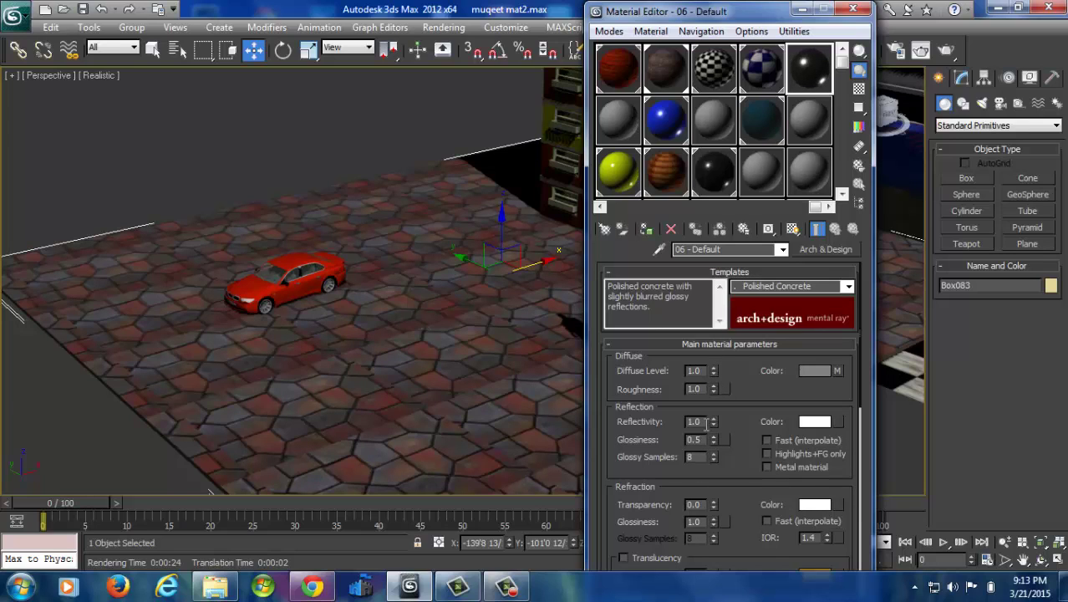
{"action": "left_click", "coordinate": [822, 422]}
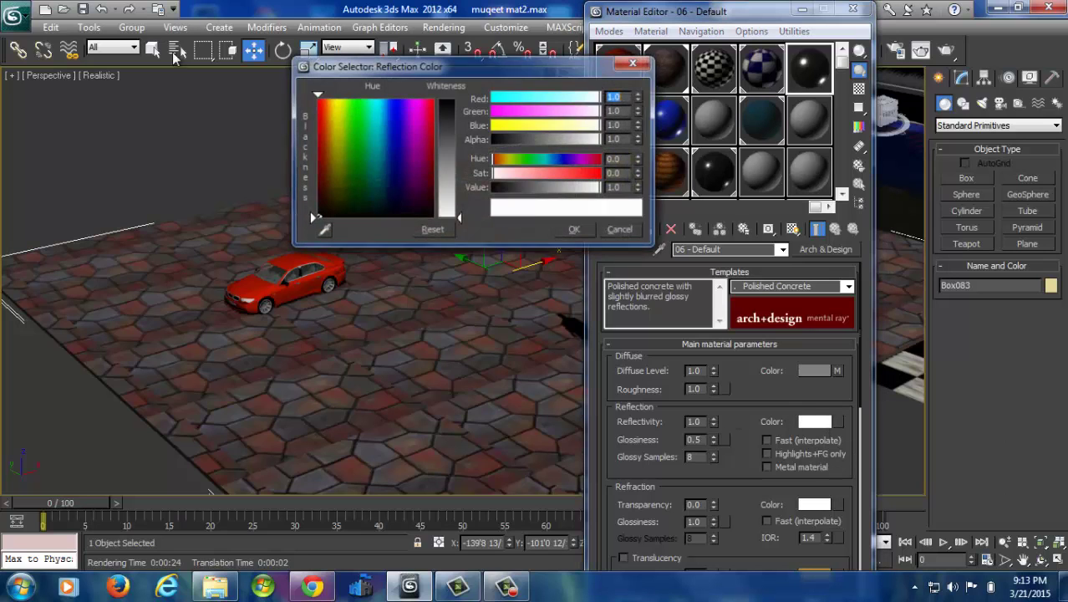
{"action": "left_click", "coordinate": [622, 231]}
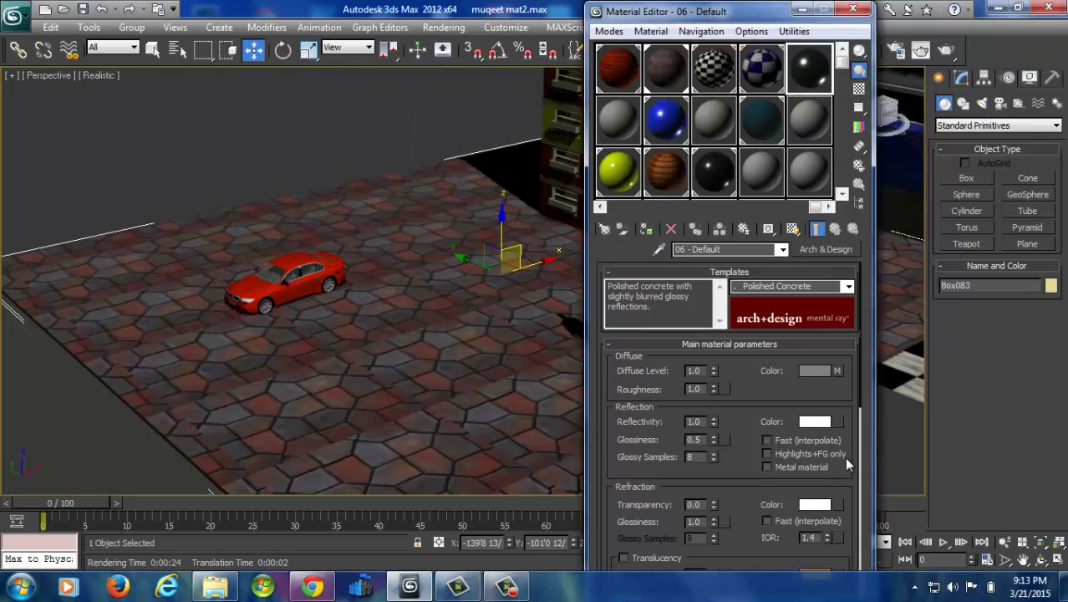
{"action": "left_click", "coordinate": [814, 372]}
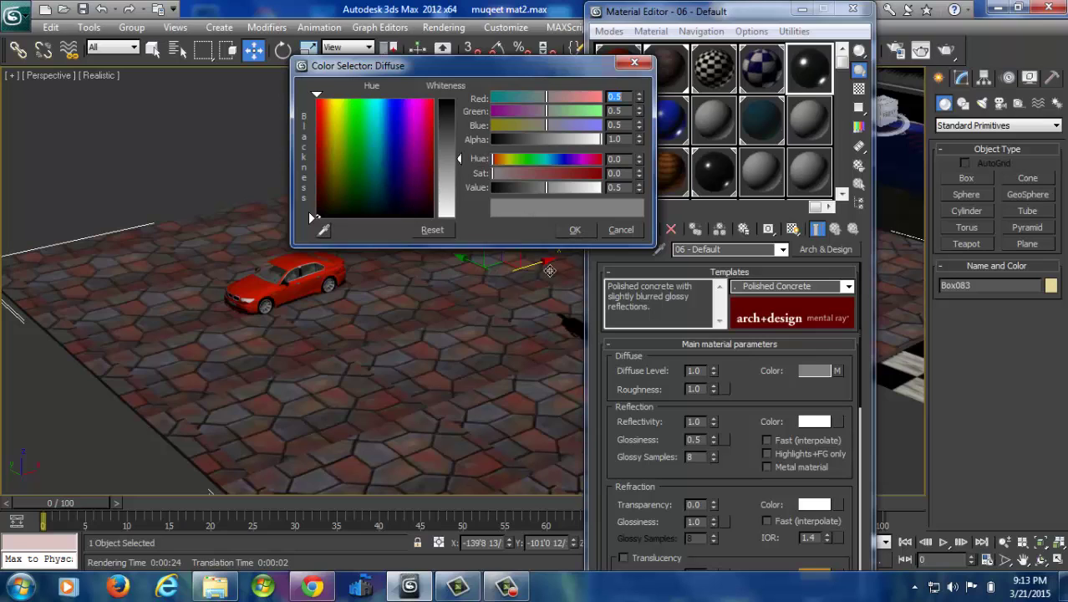
{"action": "left_click", "coordinate": [619, 231]}
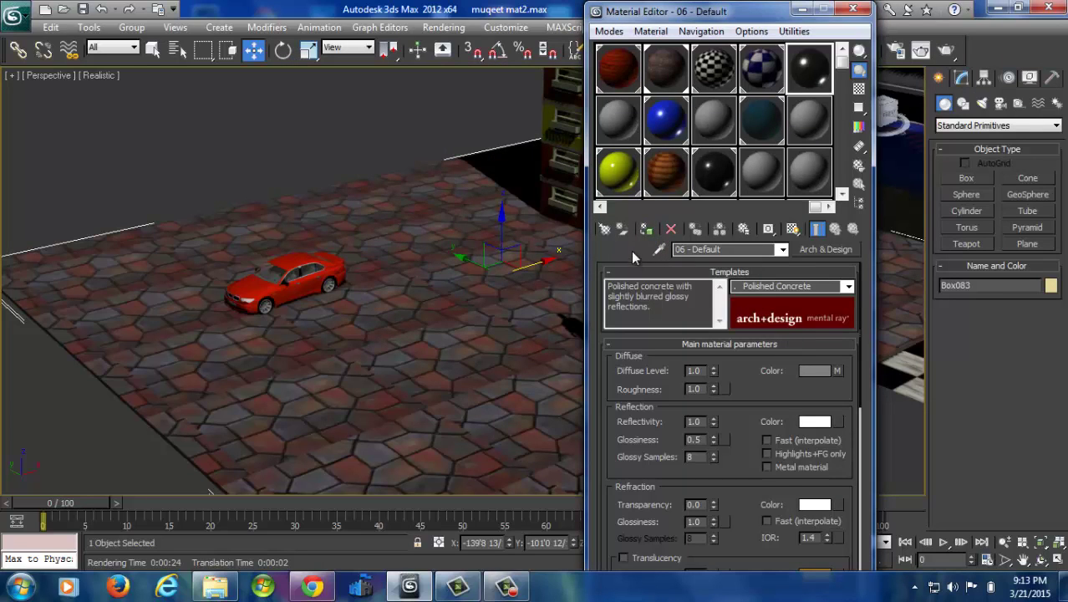
- Assign the polished concrete material to the ground slab, show it in the viewport and render the Perspective view
{"action": "left_click", "coordinate": [645, 228]}
{"action": "left_click", "coordinate": [792, 229]}
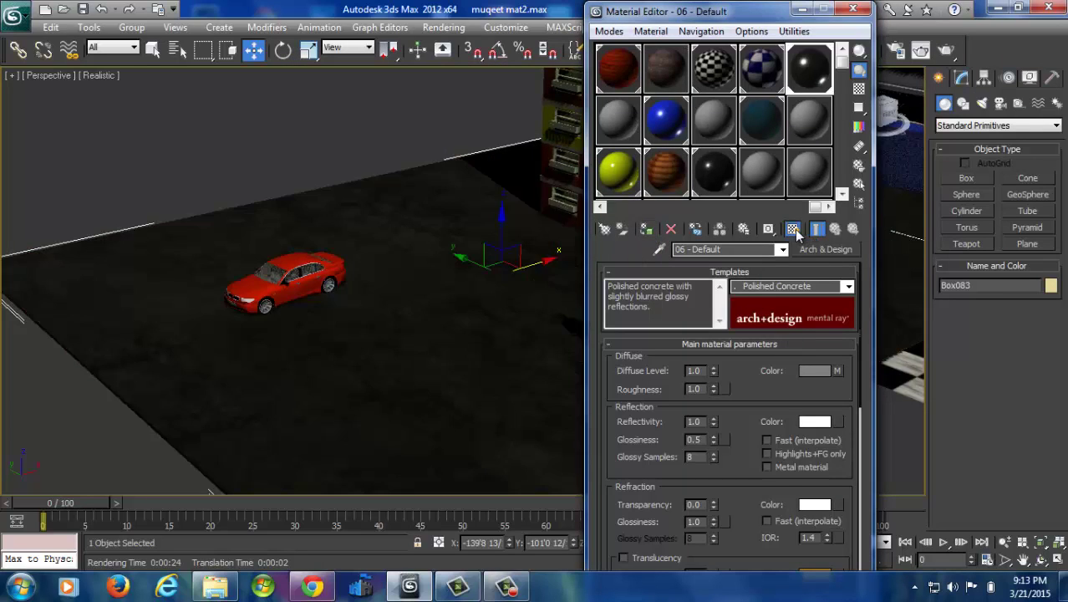
{"action": "left_click", "coordinate": [855, 11]}
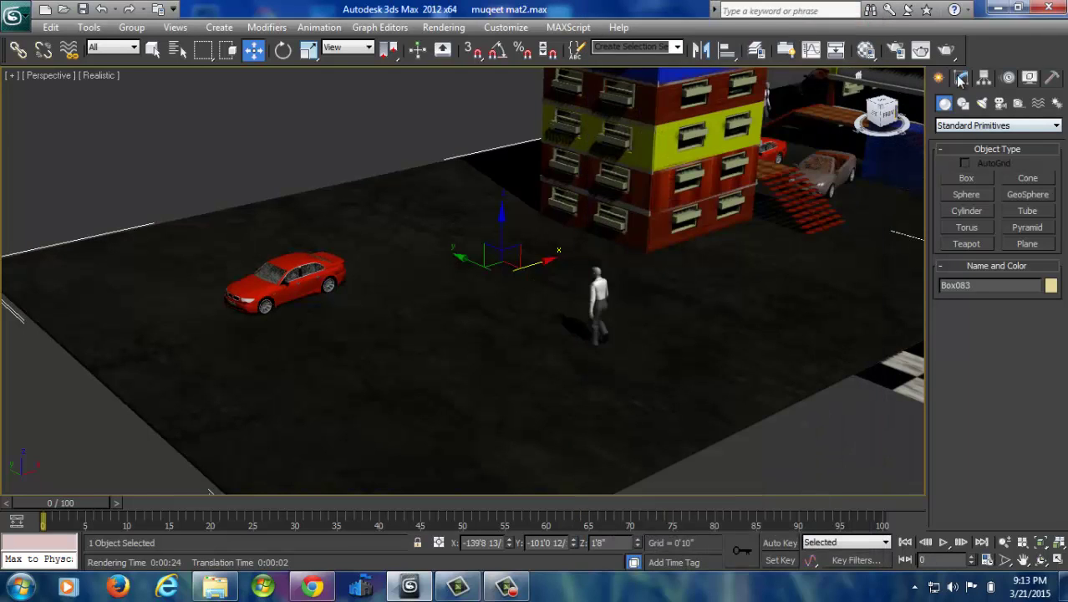
{"action": "left_click", "coordinate": [946, 51]}
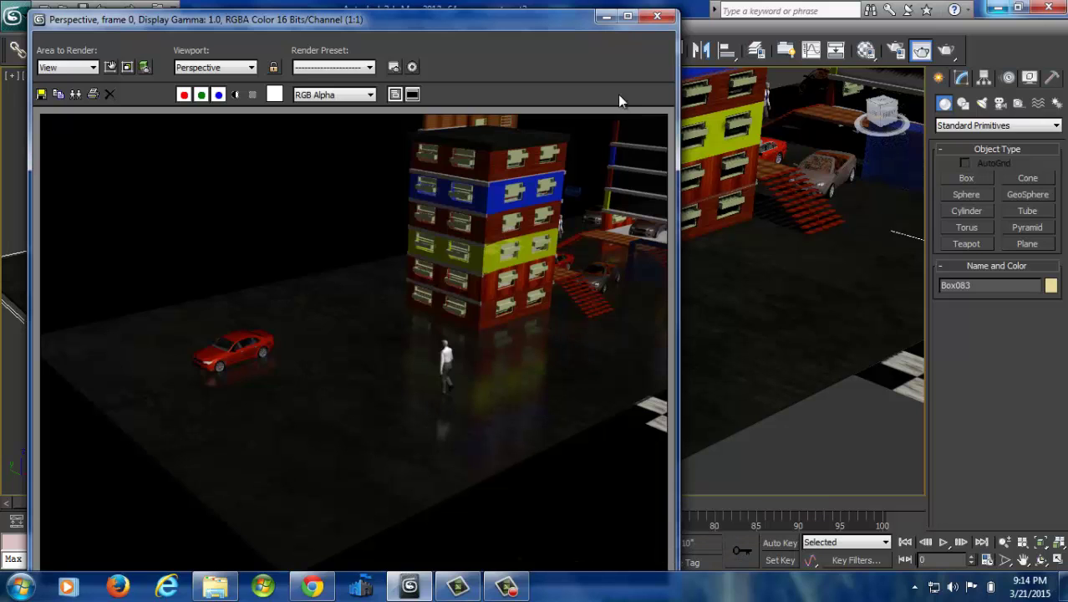
{"action": "left_click", "coordinate": [656, 18]}
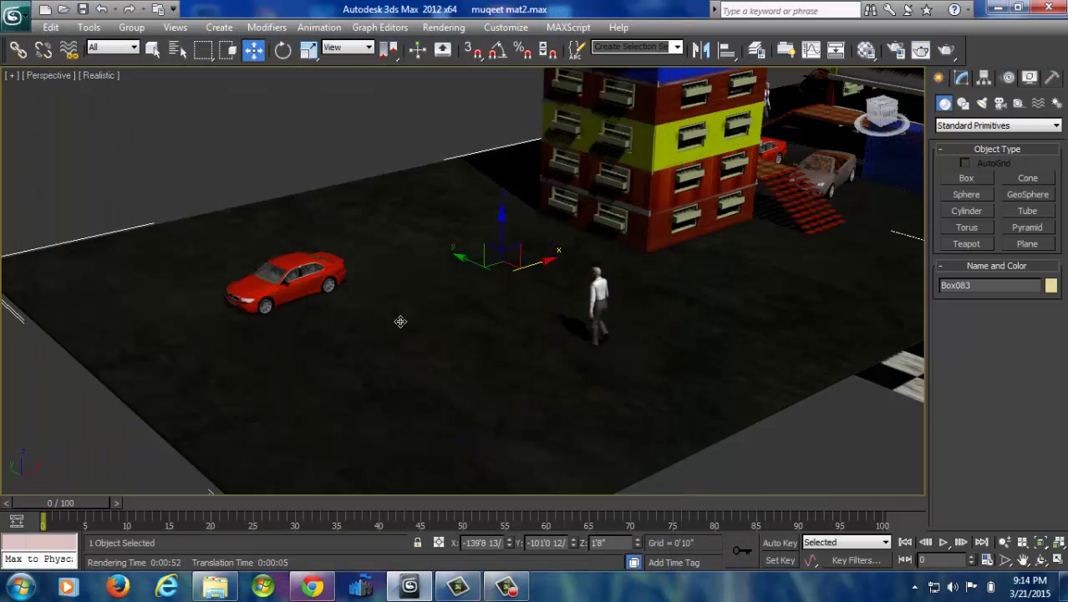
- Make a copy of the ground slab rotated about -88° around the X axis so it stands upright
{"action": "middle_click_drag", "start_coordinate": [403, 316], "coordinate": [453, 408], "text": "alt"}
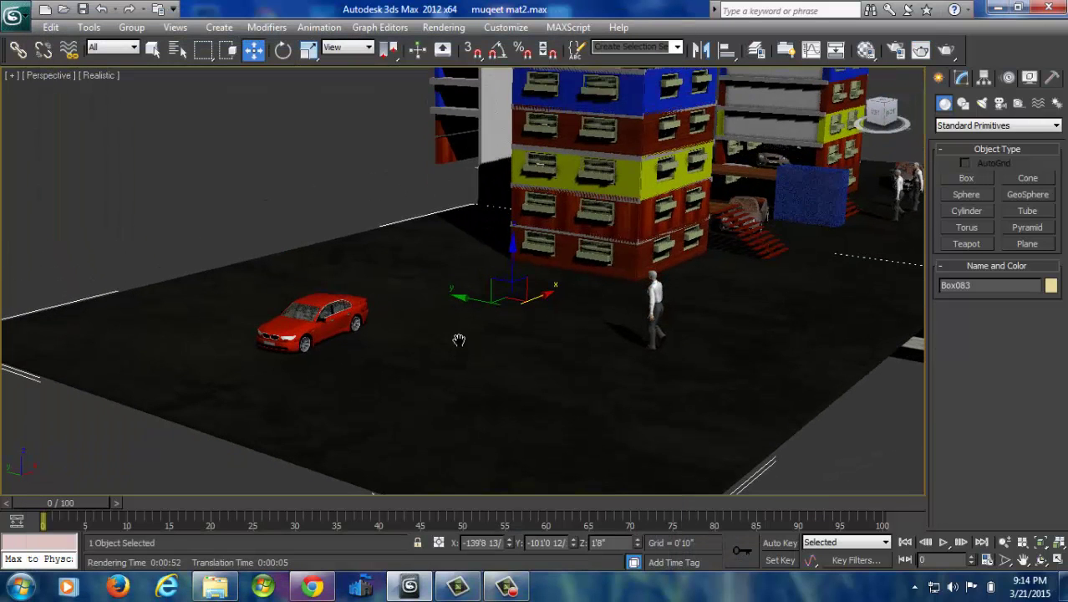
{"action": "left_click", "coordinate": [282, 50]}
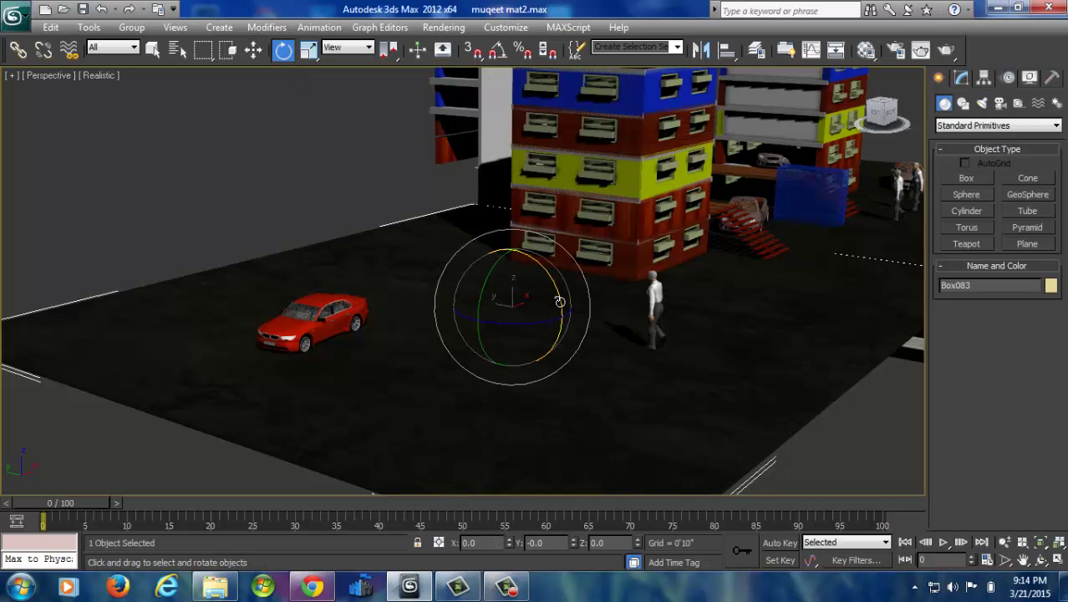
{"action": "left_click_drag", "start_coordinate": [559, 300], "coordinate": [500, 168]}
{"action": "left_click", "coordinate": [537, 358]}
{"action": "left_click", "coordinate": [254, 52]}
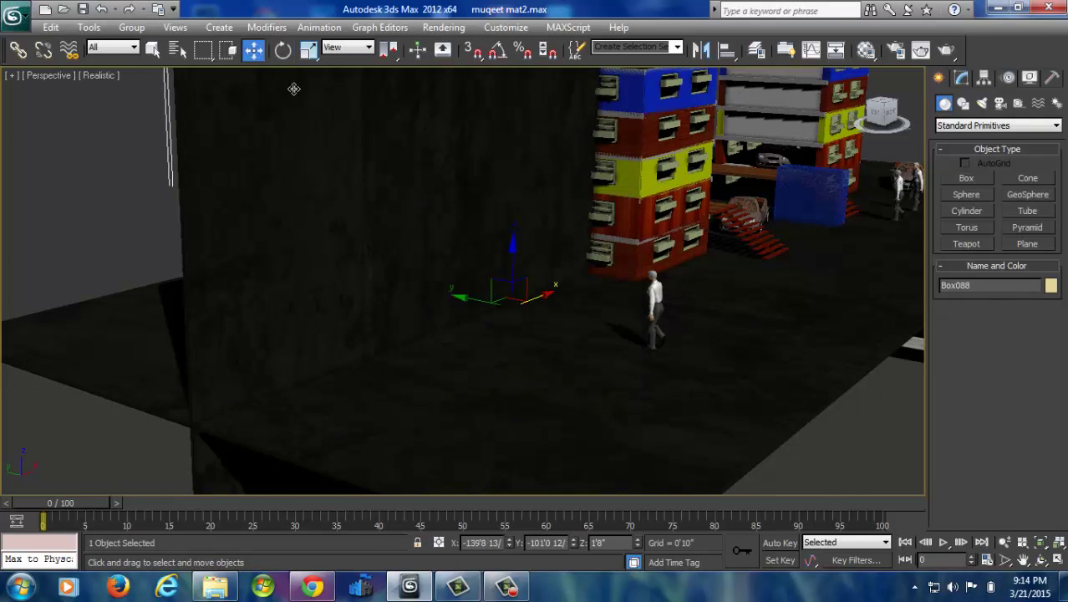
- Move the upright slab back along Y behind the parked red car and adjust its X rotation to about -93°
{"action": "left_click_drag", "start_coordinate": [470, 305], "coordinate": [264, 260]}
{"action": "scroll", "coordinate": [270, 263], "scroll_direction": "down", "scroll_amount": 5}
{"action": "middle_click_drag", "start_coordinate": [317, 331], "coordinate": [330, 435]}
{"action": "scroll", "coordinate": [416, 328], "scroll_direction": "up", "scroll_amount": 3}
{"action": "middle_click_drag", "start_coordinate": [416, 326], "coordinate": [373, 255]}
{"action": "left_click", "coordinate": [285, 50]}
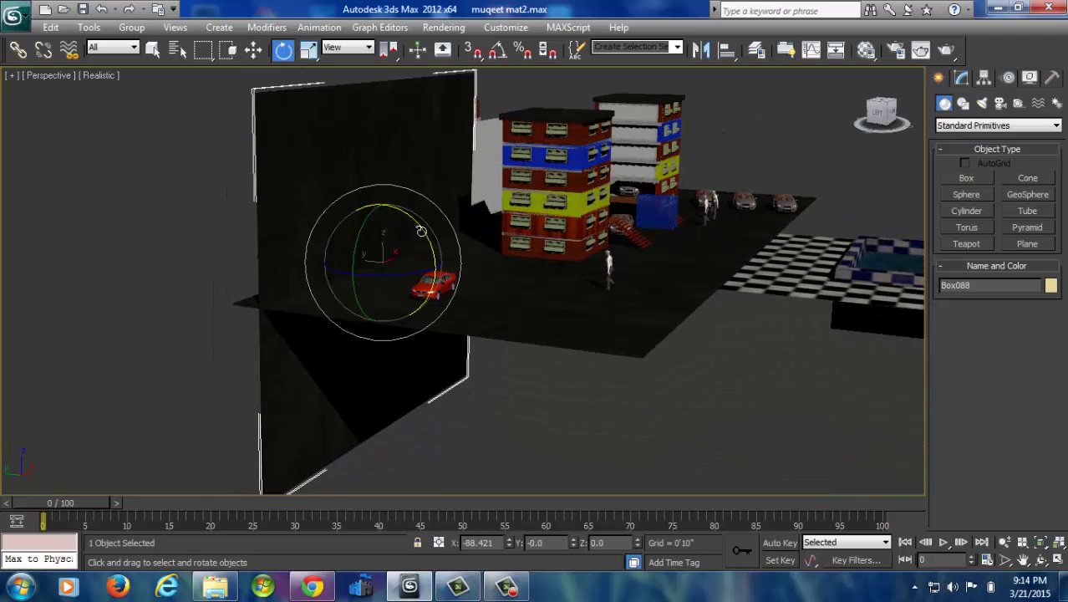
{"action": "left_click_drag", "start_coordinate": [416, 231], "coordinate": [420, 225]}
{"action": "middle_click_drag", "start_coordinate": [446, 303], "coordinate": [390, 313], "text": "alt"}
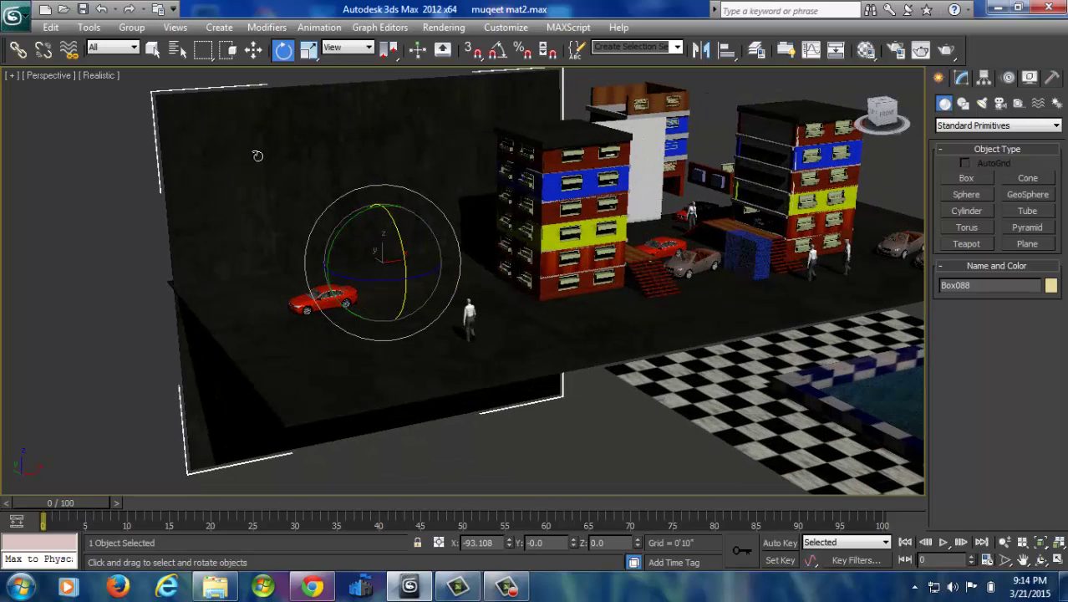
- Make a uniformly enlarged copy of the upright slab and reselect the smaller original
{"action": "left_click", "coordinate": [253, 50]}
{"action": "mouse_move", "coordinate": [423, 261]}
{"action": "left_mouse_down"}
{"action": "mouse_move", "coordinate": [458, 265]}
{"action": "mouse_move", "coordinate": [412, 234]}
{"action": "left_mouse_up"}
{"action": "left_click", "coordinate": [309, 50]}
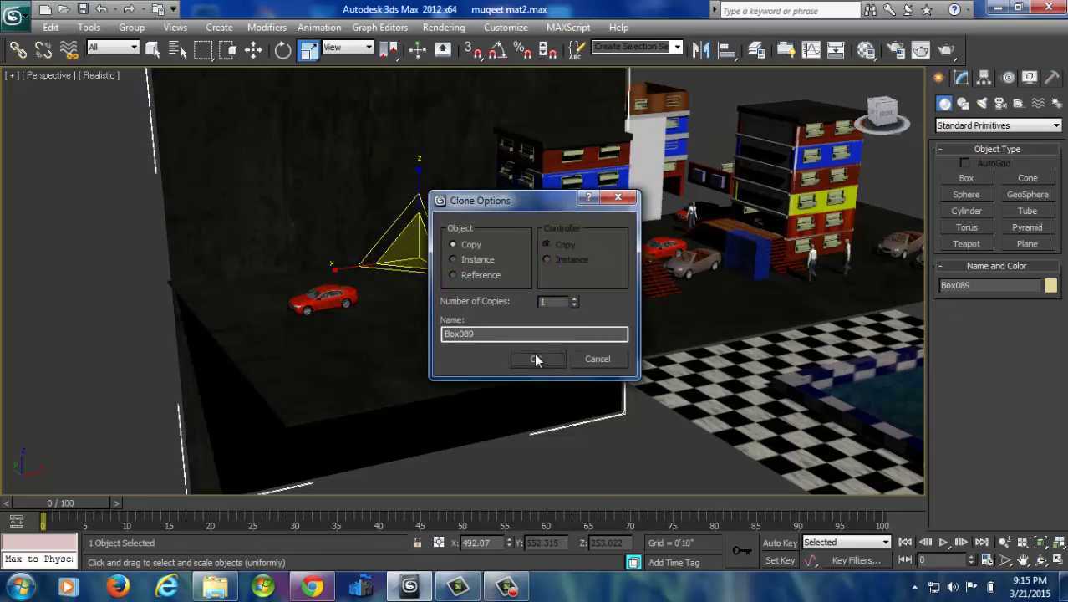
{"action": "left_click", "coordinate": [535, 355]}
{"action": "key", "text": "r"}
{"action": "left_click_drag", "start_coordinate": [451, 281], "coordinate": [496, 310]}
{"action": "middle_click_drag", "start_coordinate": [377, 327], "coordinate": [223, 238], "text": "alt"}
{"action": "left_click", "coordinate": [285, 224]}
{"action": "middle_click_drag", "start_coordinate": [313, 269], "coordinate": [95, 222], "text": "alt"}
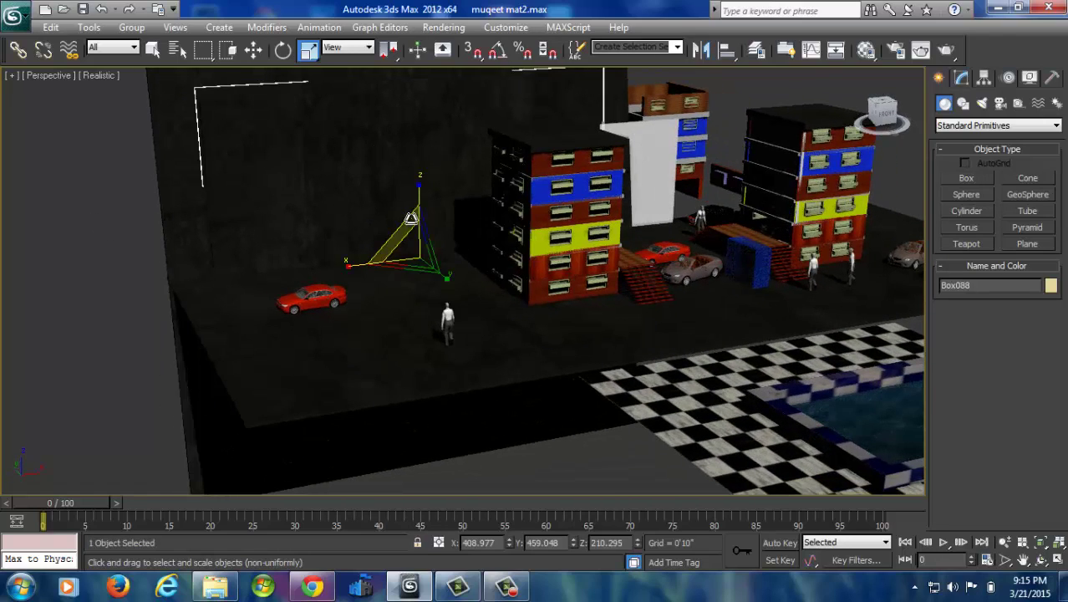
- Convert another unused sample material to Arch & Design and apply the Chrome template
{"action": "key", "text": "m"}
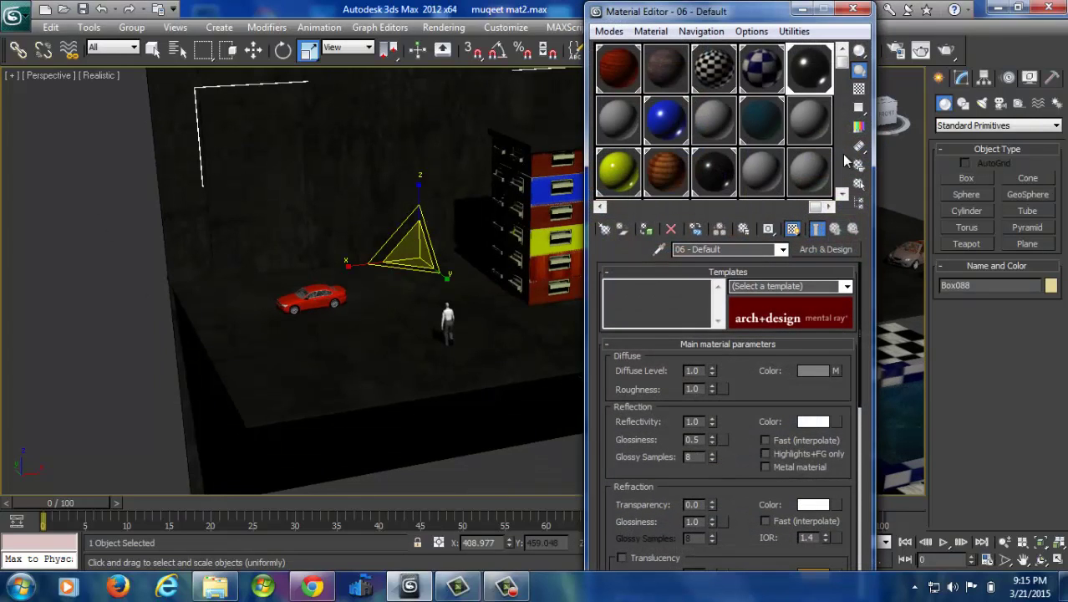
{"action": "left_click", "coordinate": [841, 194]}
{"action": "left_click", "coordinate": [815, 79]}
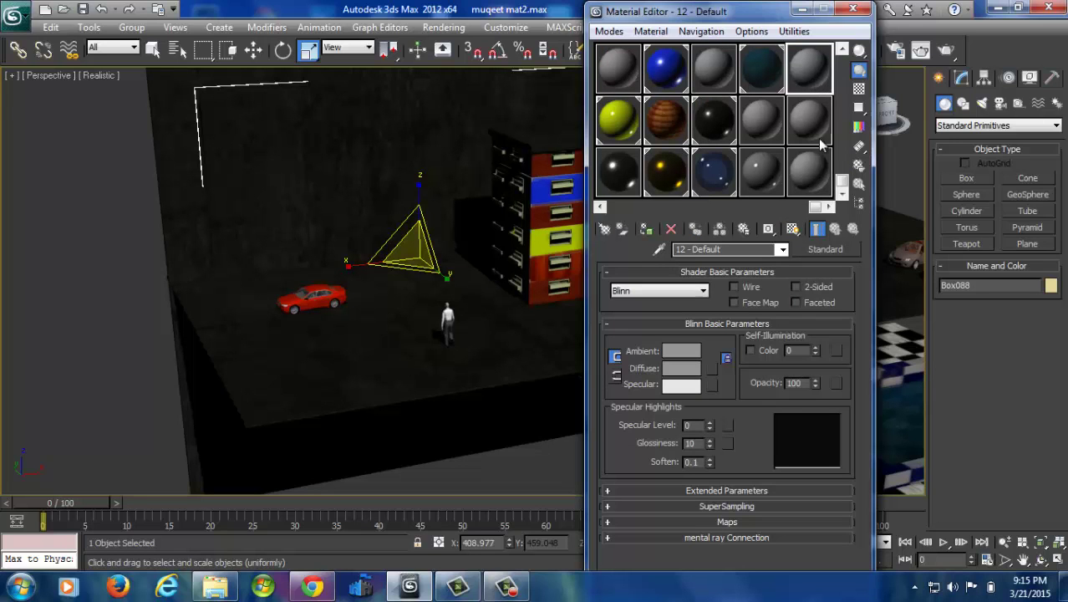
{"action": "left_click", "coordinate": [822, 251]}
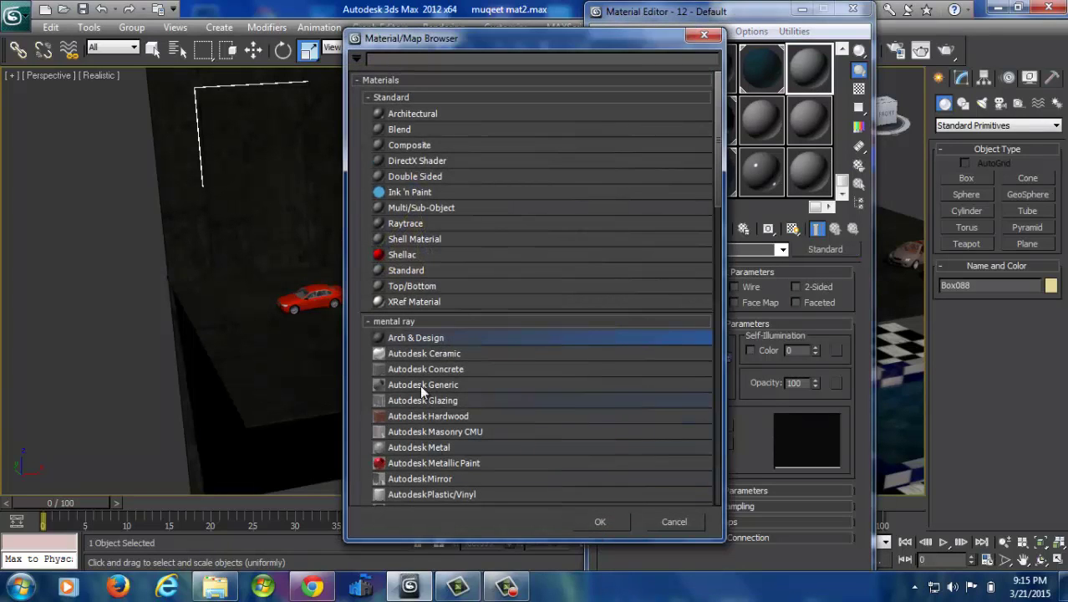
{"action": "double_click", "coordinate": [412, 338]}
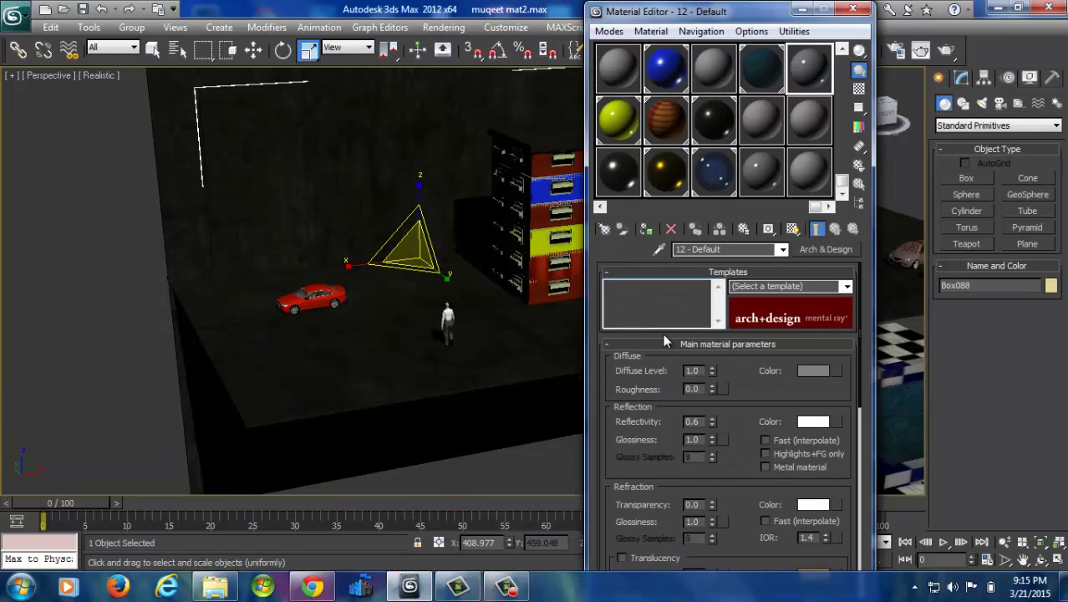
{"action": "left_click", "coordinate": [845, 287]}
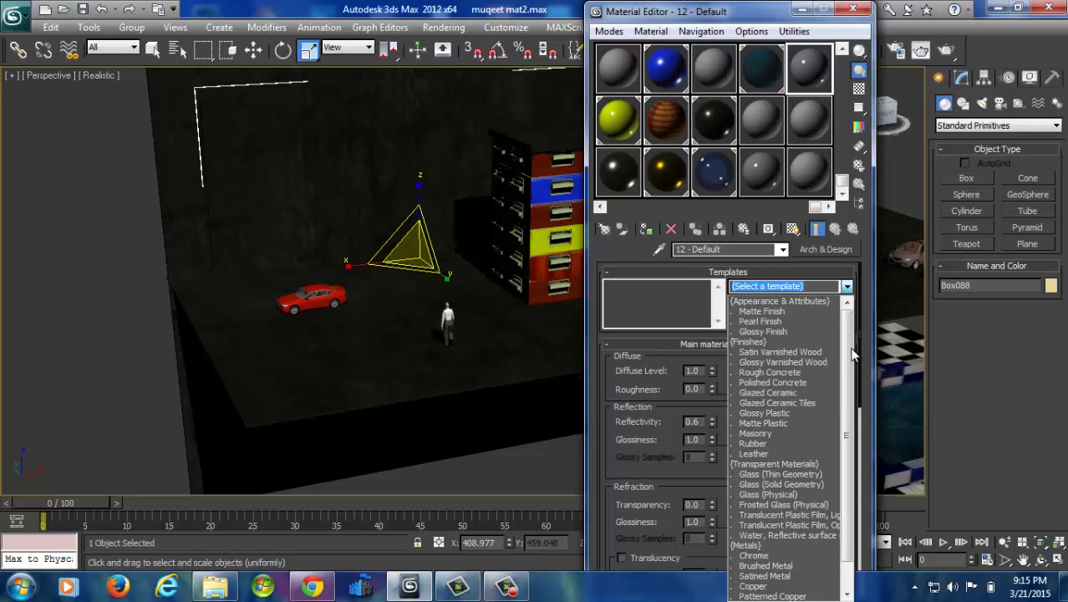
{"action": "scroll", "coordinate": [849, 405], "scroll_direction": "down", "scroll_amount": 1}
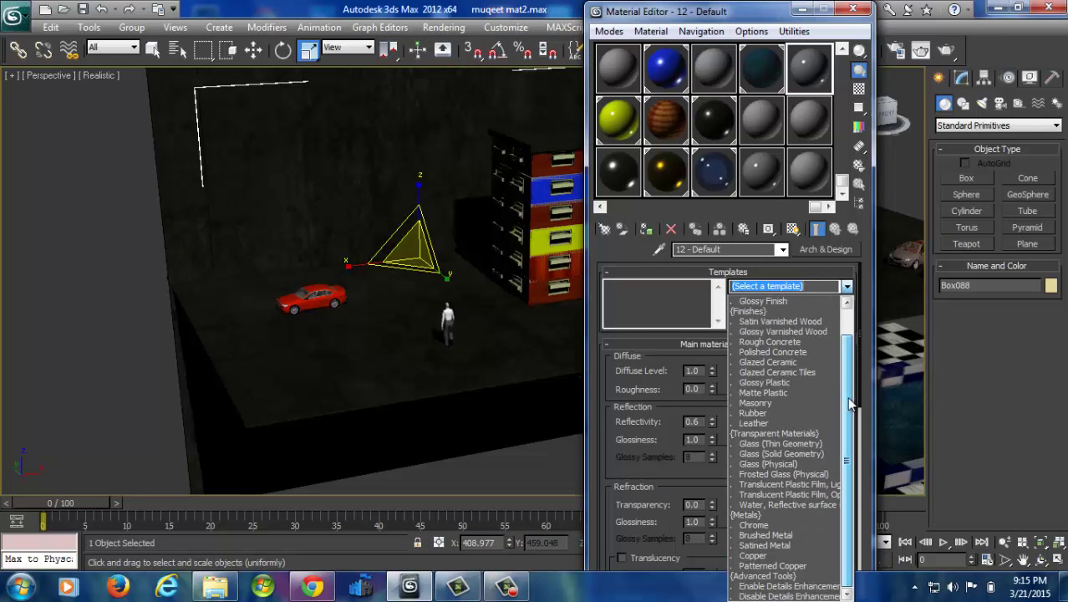
{"action": "left_click", "coordinate": [752, 526]}
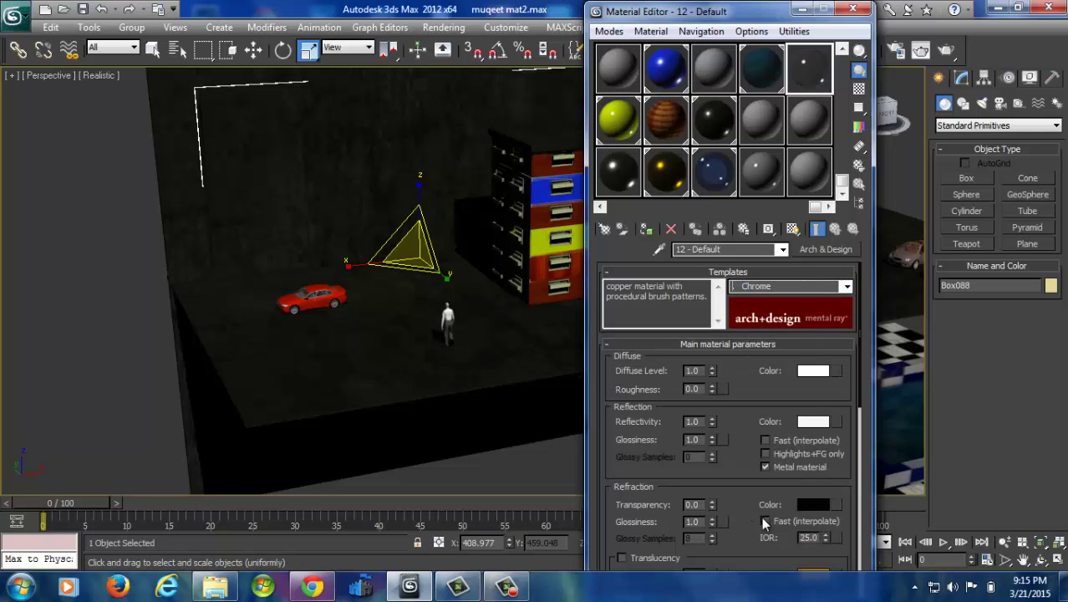
- Change the chrome material's diffuse color to pure red and assign it to the smaller upright slab, shown in the viewport
{"action": "left_click", "coordinate": [813, 371]}
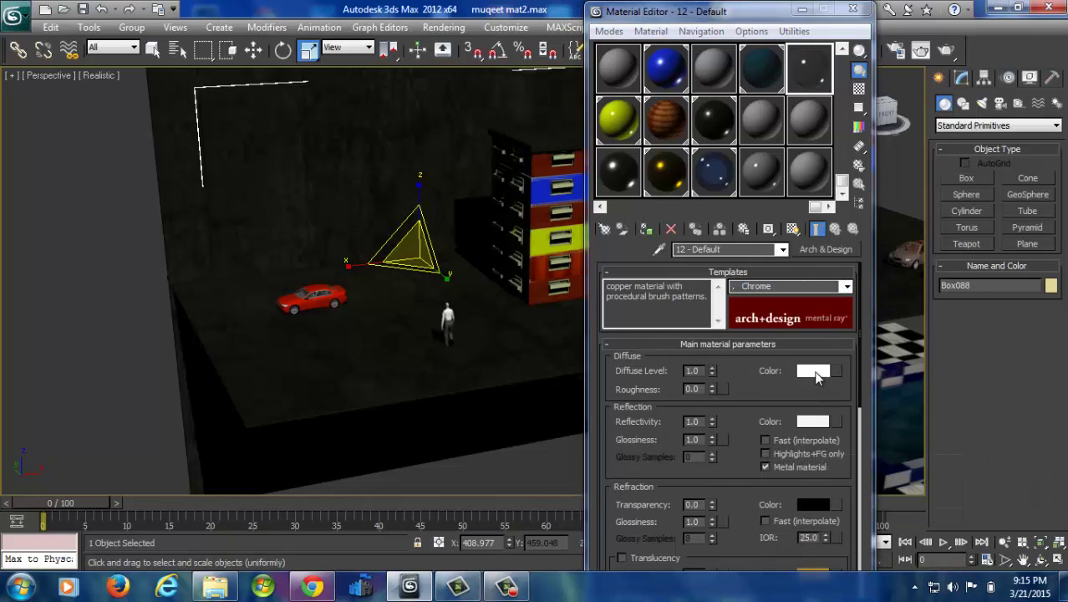
{"action": "left_click", "coordinate": [317, 101]}
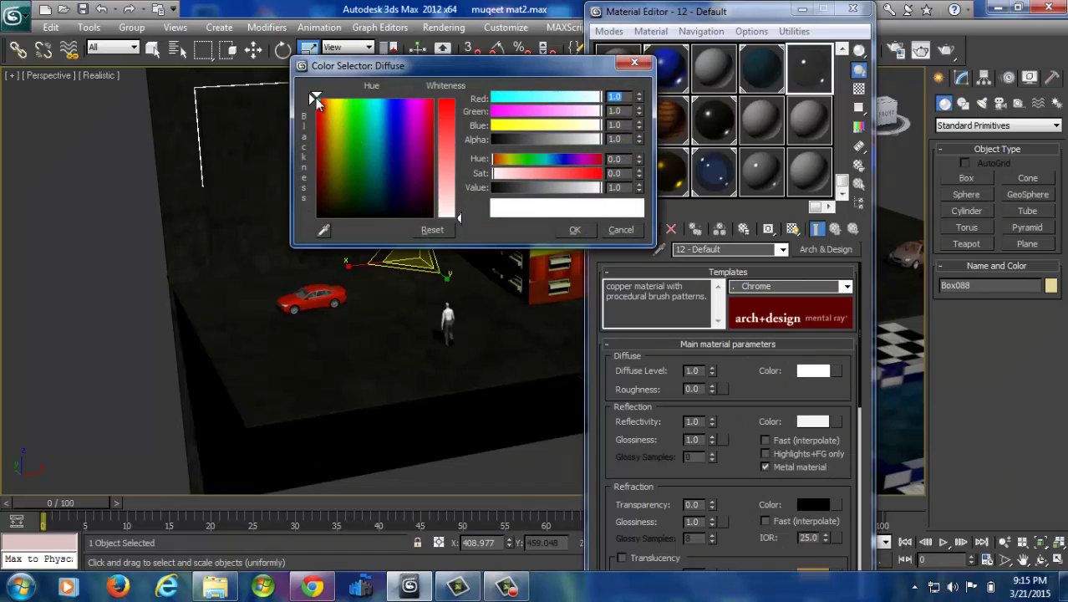
{"action": "left_click_drag", "start_coordinate": [445, 157], "coordinate": [445, 99]}
{"action": "left_click", "coordinate": [574, 231]}
{"action": "left_click", "coordinate": [647, 230]}
{"action": "left_click", "coordinate": [792, 228]}
{"action": "left_click", "coordinate": [852, 10]}
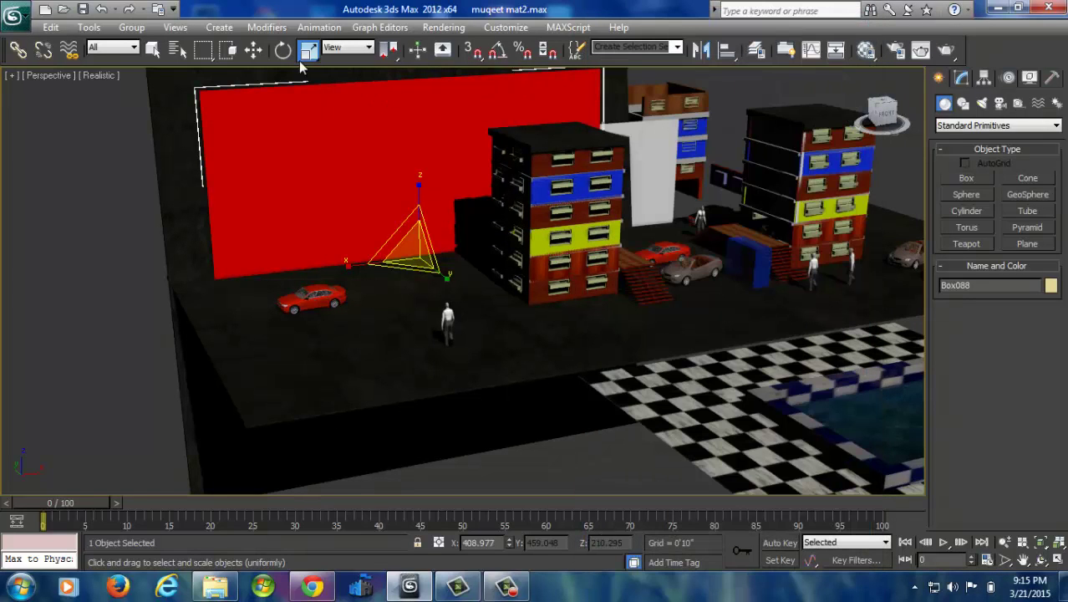
- Raise the red slab along Z to about 19'6" in front of the larger dark wall
{"action": "left_click", "coordinate": [253, 50]}
{"action": "left_click_drag", "start_coordinate": [419, 187], "coordinate": [404, 151]}
{"action": "scroll", "coordinate": [409, 223], "scroll_direction": "up", "scroll_amount": 3}
{"action": "middle_click_drag", "start_coordinate": [408, 223], "coordinate": [420, 348], "text": "alt"}
{"action": "scroll", "coordinate": [438, 216], "scroll_direction": "down", "scroll_amount": 3}
{"action": "middle_click_drag", "start_coordinate": [489, 333], "coordinate": [462, 351], "text": "alt"}
{"action": "middle_click_drag", "start_coordinate": [461, 352], "coordinate": [393, 306]}
- Tilt the red slab slightly, shift it along Y to about -51'3" and render the Perspective view
{"action": "left_click", "coordinate": [280, 53]}
{"action": "left_click_drag", "start_coordinate": [308, 224], "coordinate": [310, 226]}
{"action": "left_click", "coordinate": [253, 49]}
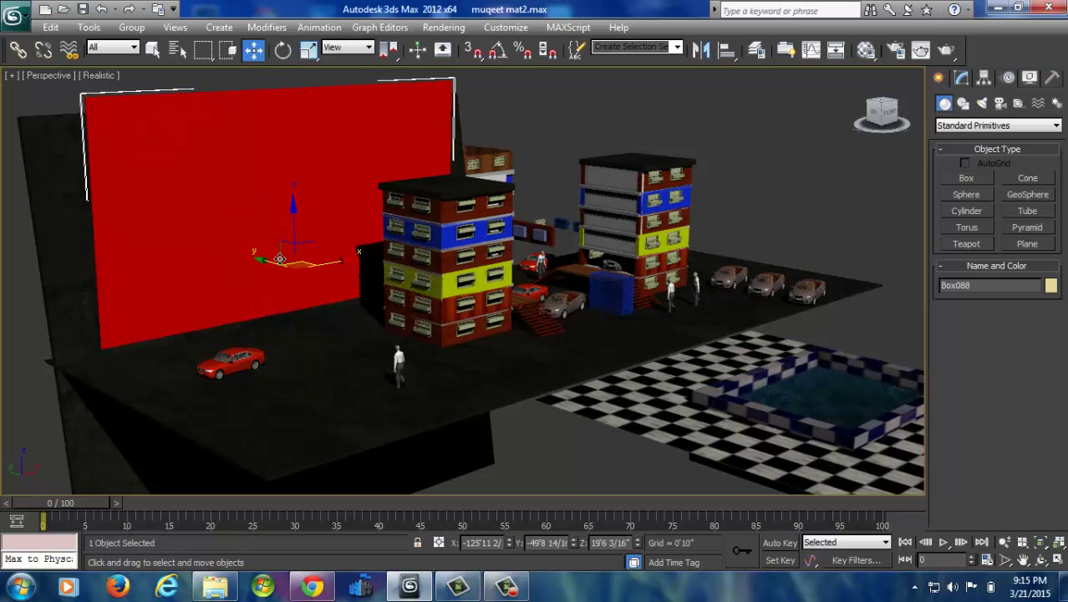
{"action": "left_click_drag", "start_coordinate": [266, 267], "coordinate": [268, 263]}
{"action": "left_click", "coordinate": [600, 131]}
{"action": "left_click", "coordinate": [272, 167]}
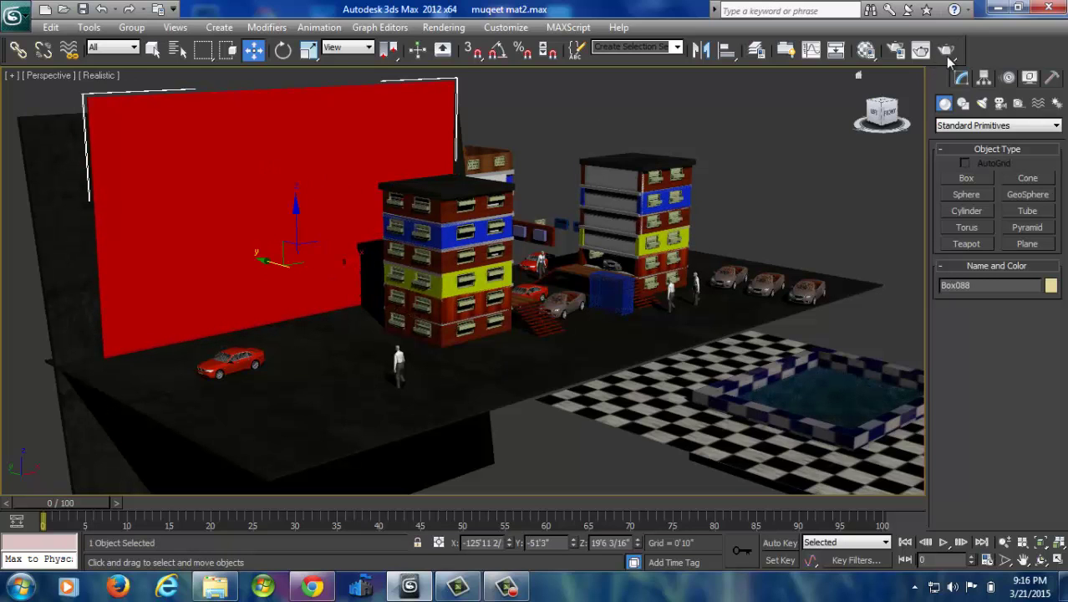
{"action": "left_click", "coordinate": [946, 51]}
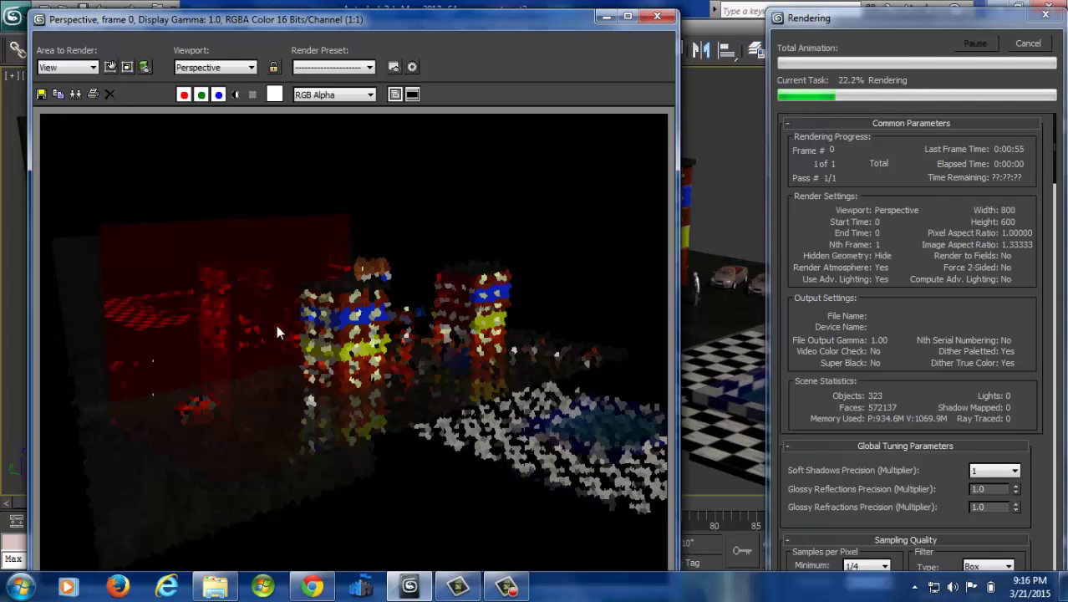
- Cancel the running render, change the red slab material's diffuse color to black and render the Perspective view again
{"action": "left_click", "coordinate": [1030, 44]}
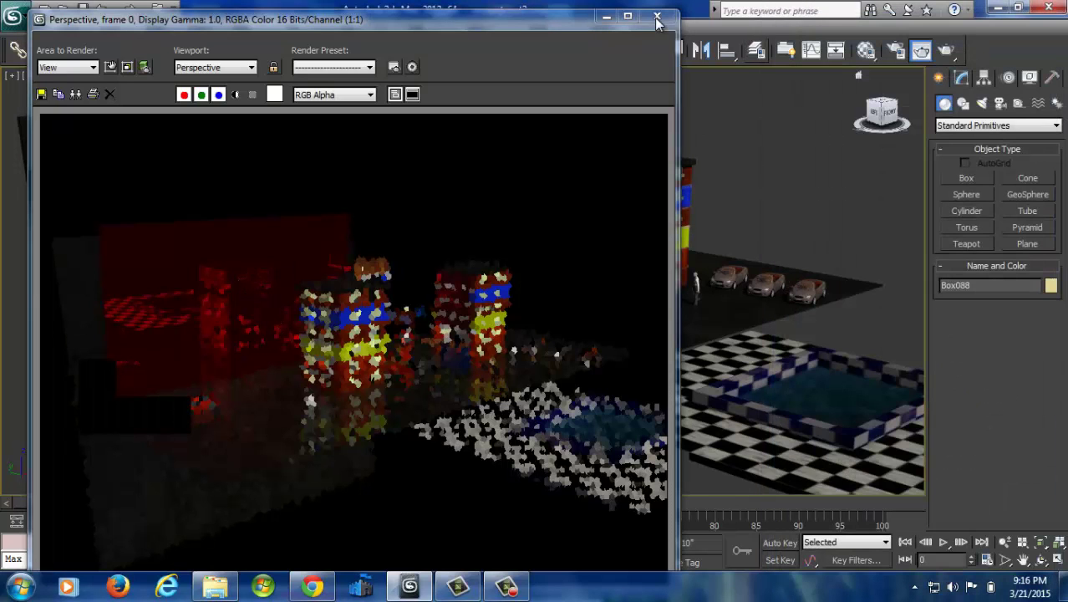
{"action": "left_click", "coordinate": [657, 16]}
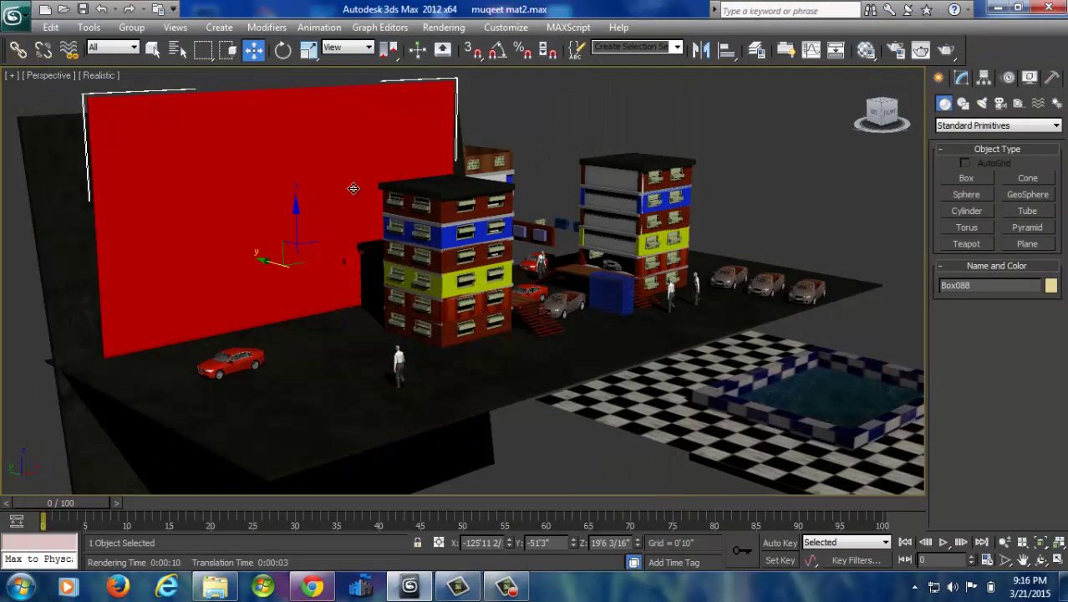
{"action": "left_click", "coordinate": [865, 51]}
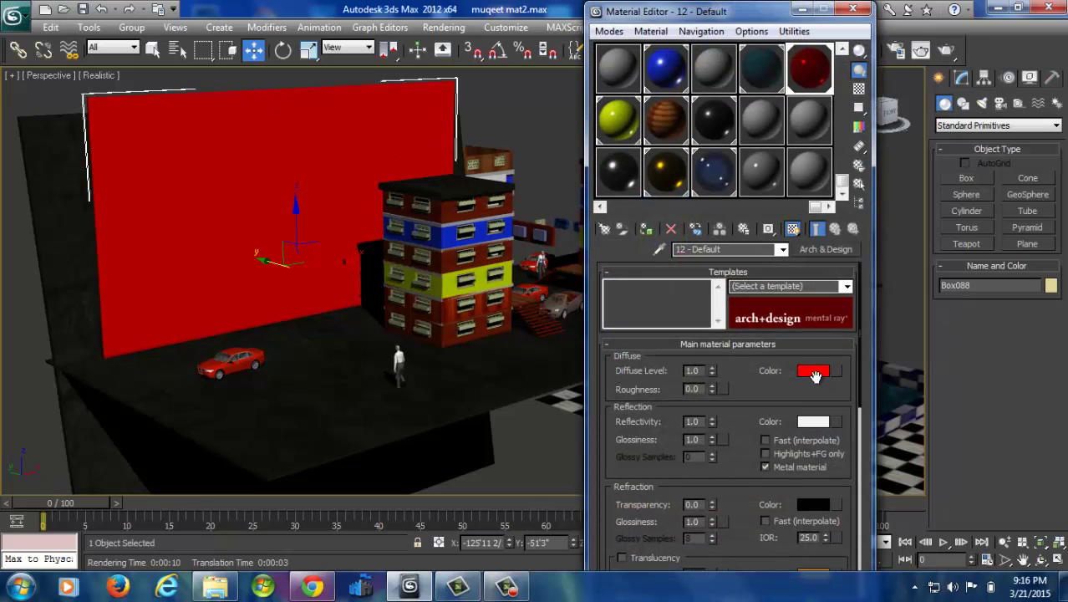
{"action": "left_click", "coordinate": [813, 372]}
{"action": "left_click_drag", "start_coordinate": [311, 99], "coordinate": [308, 213]}
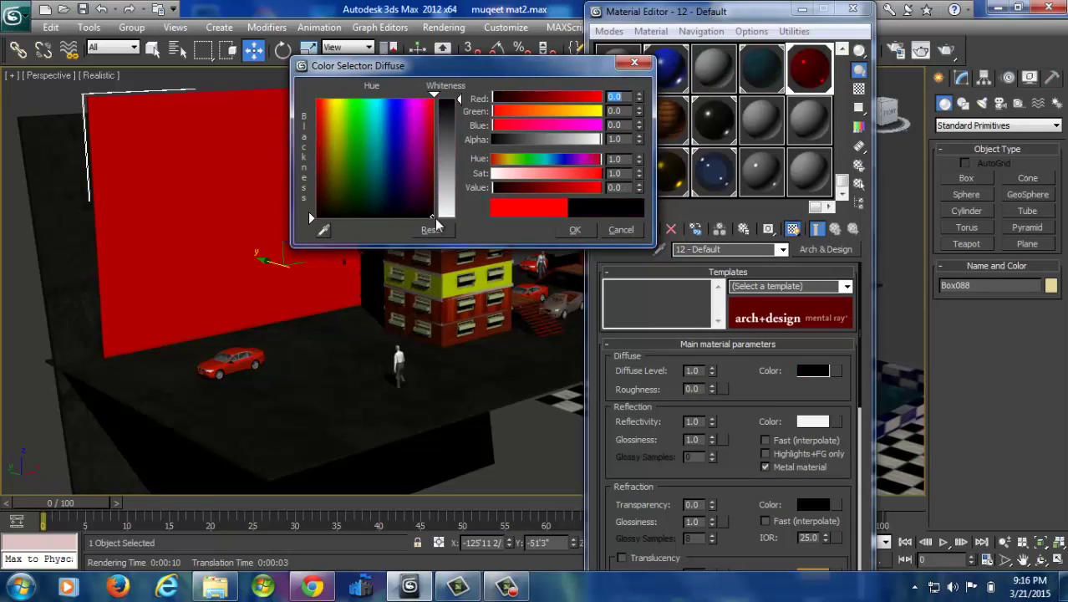
{"action": "left_click", "coordinate": [575, 229]}
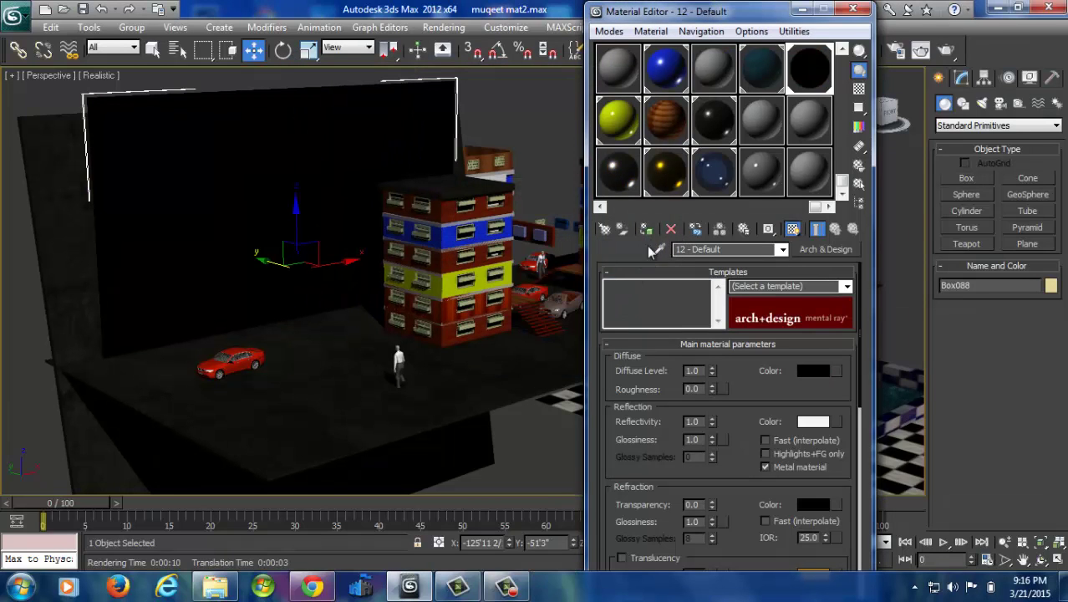
{"action": "left_click", "coordinate": [854, 9]}
{"action": "left_click", "coordinate": [946, 51]}
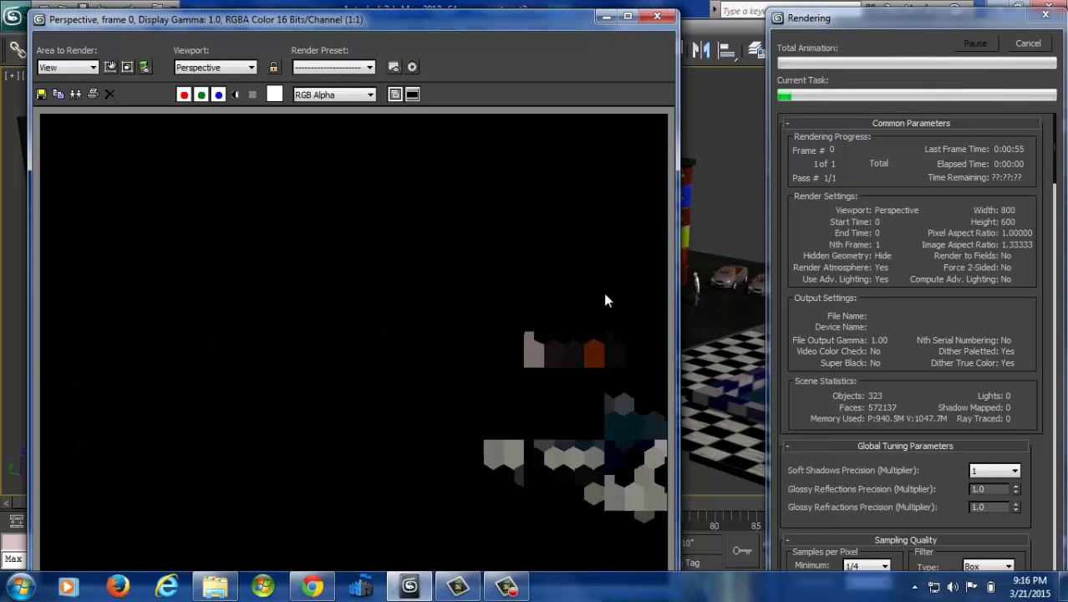
- Stop the render of the black slab and close the rendered frame window
{"action": "mouse_move", "coordinate": [517, 593]}
{"action": "left_click", "coordinate": [516, 593]}
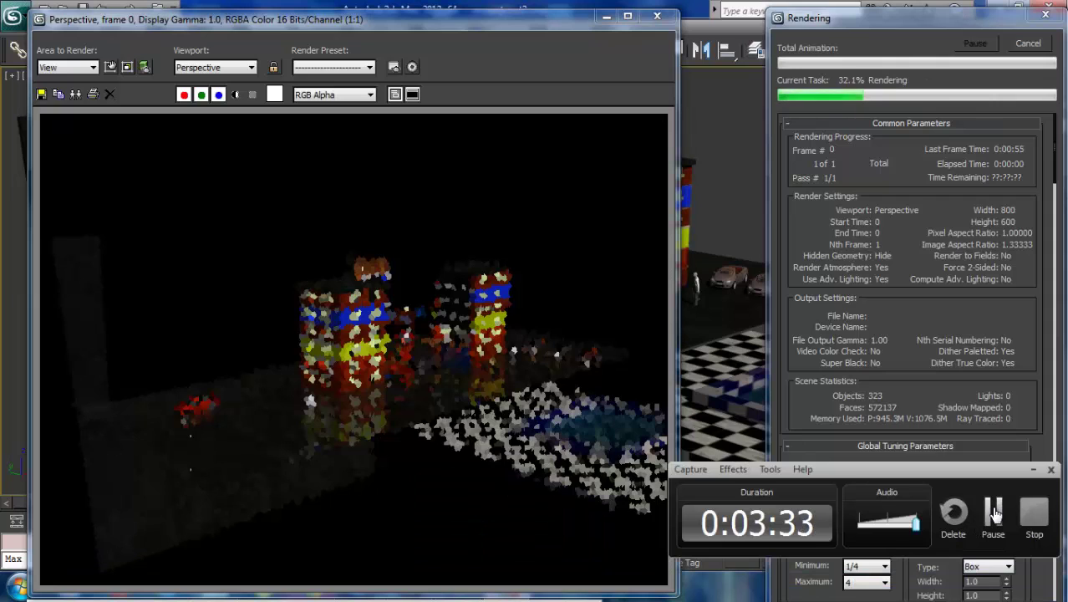
{"action": "left_click", "coordinate": [1033, 469]}
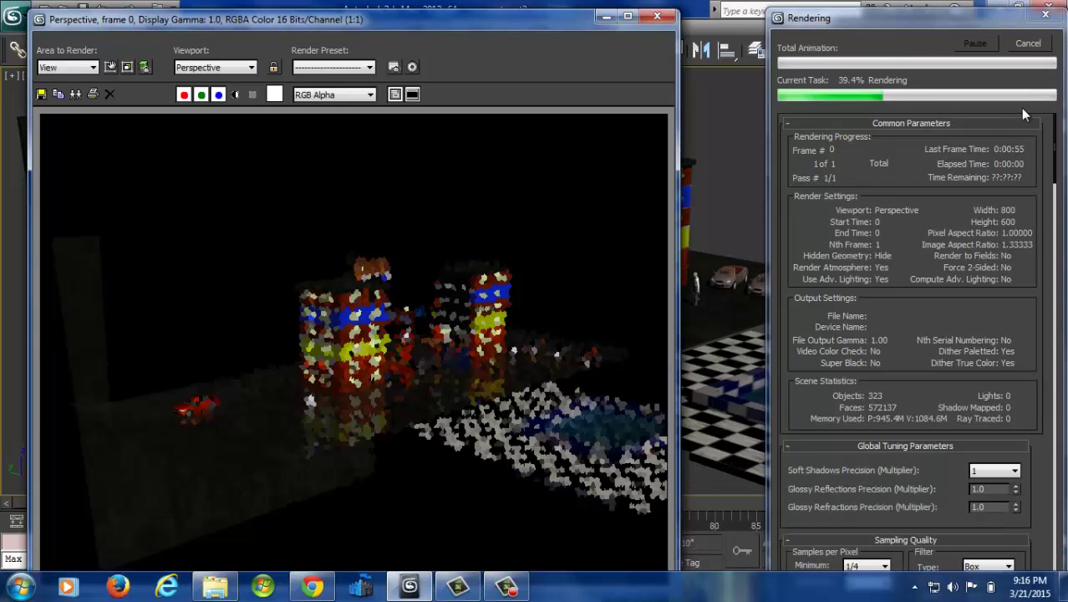
{"action": "left_click", "coordinate": [1028, 43]}
{"action": "left_click", "coordinate": [657, 17]}
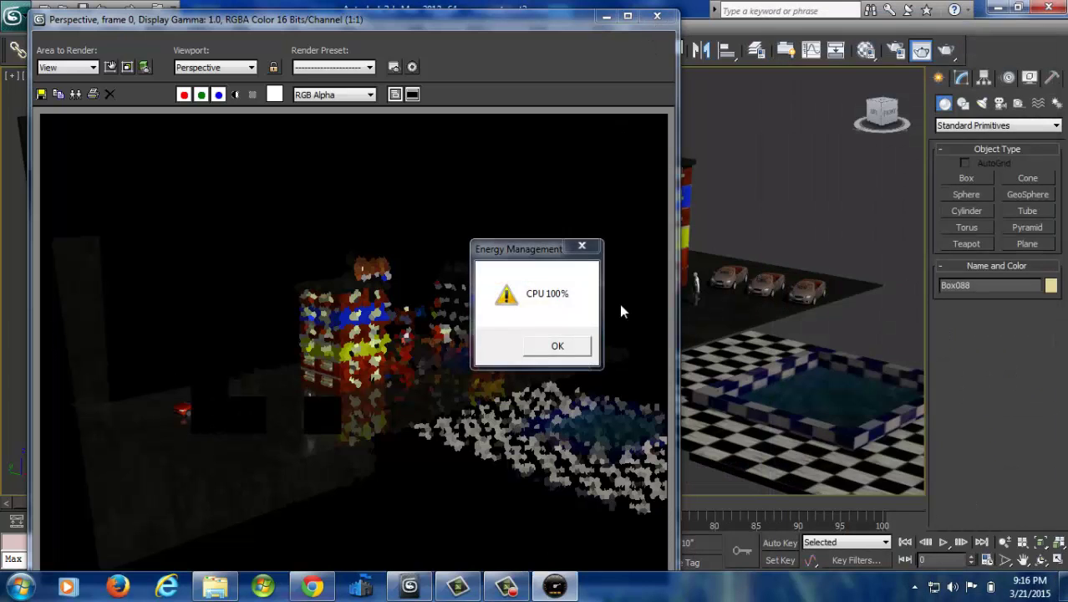
- Change the slab material's diffuse color from black to neutral gray, start a Perspective render and cancel it
{"action": "key", "text": "m"}
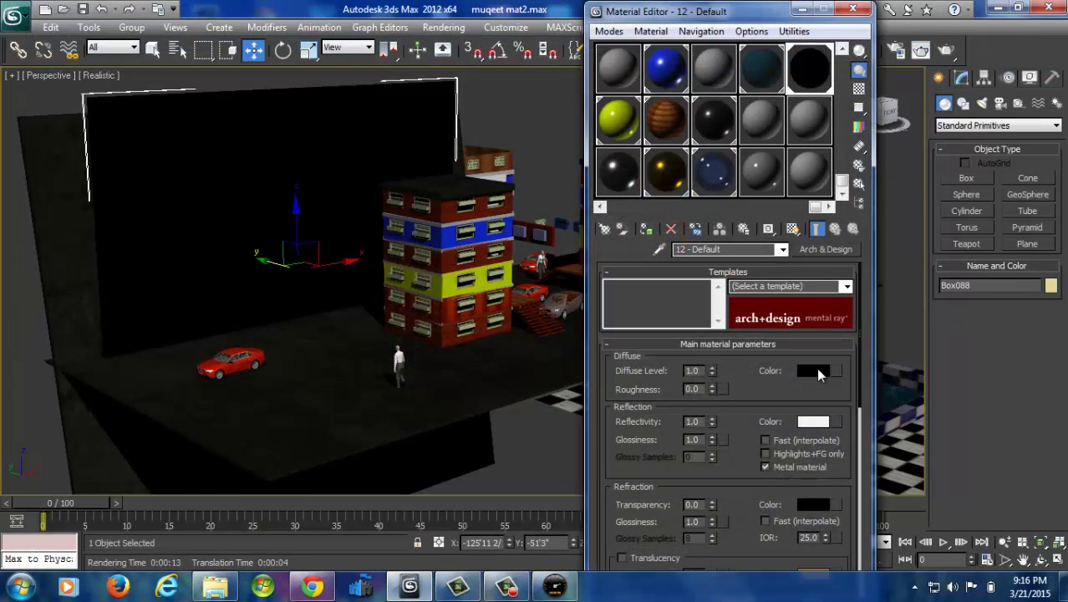
{"action": "left_click", "coordinate": [815, 371]}
{"action": "left_click_drag", "start_coordinate": [445, 193], "coordinate": [457, 153]}
{"action": "left_click", "coordinate": [575, 229]}
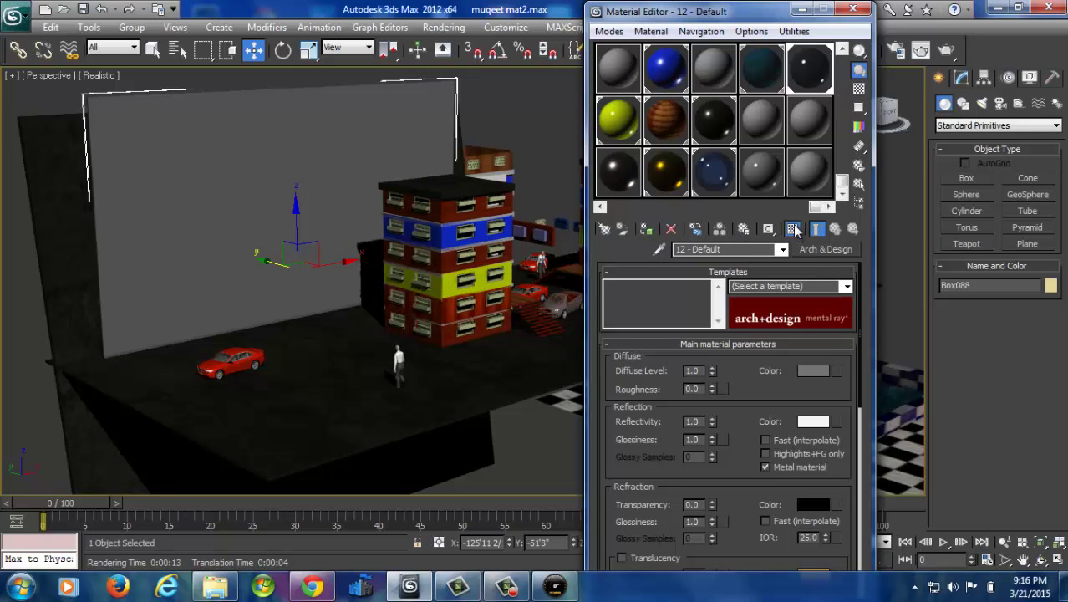
{"action": "left_click", "coordinate": [853, 10]}
{"action": "left_click", "coordinate": [946, 50]}
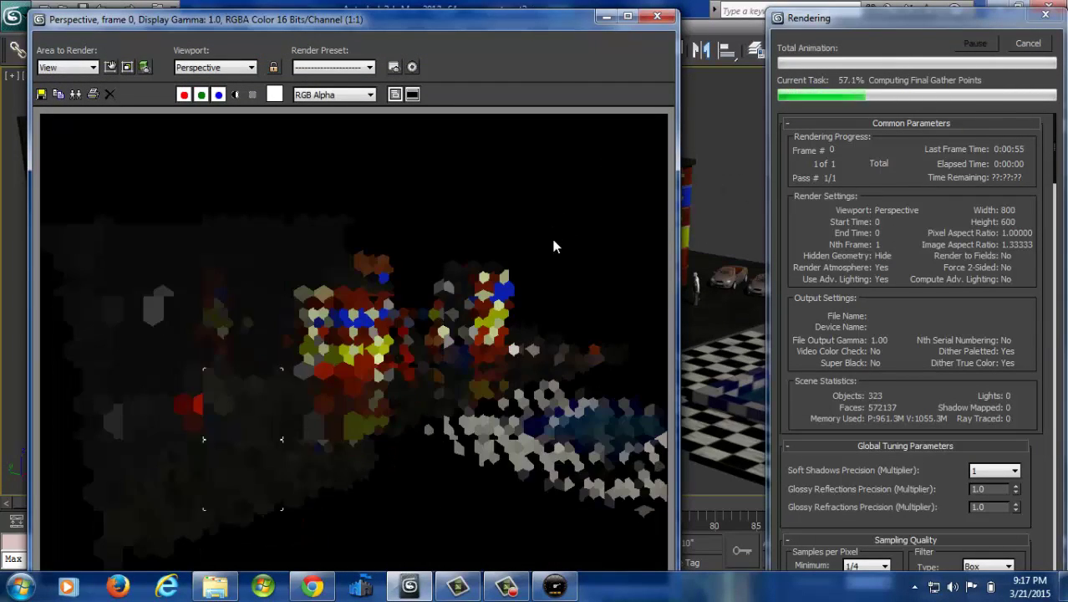
{"action": "left_click", "coordinate": [657, 16]}
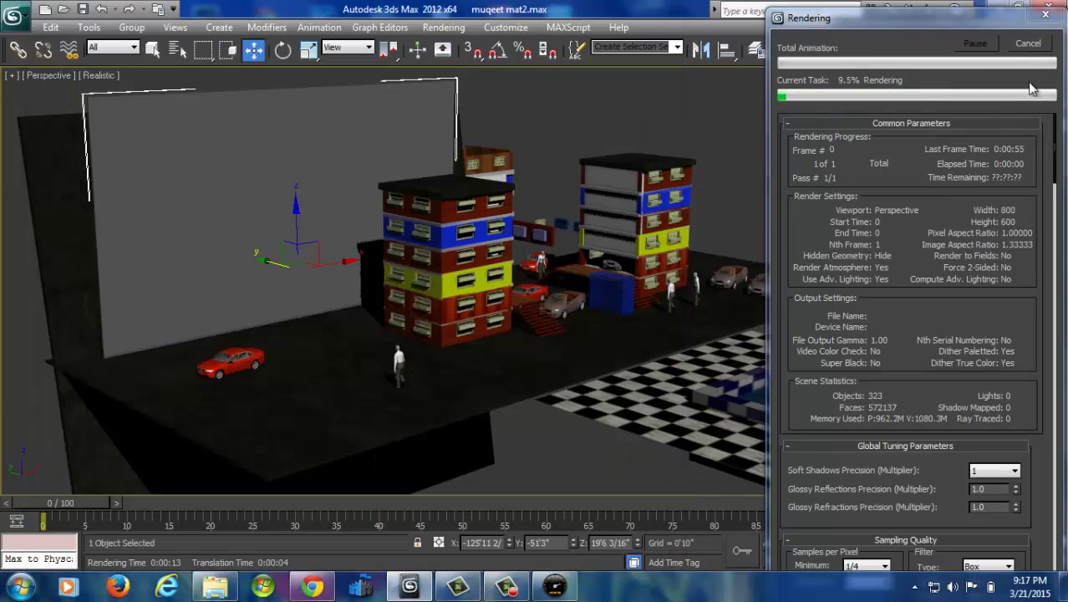
{"action": "left_click", "coordinate": [1026, 50]}
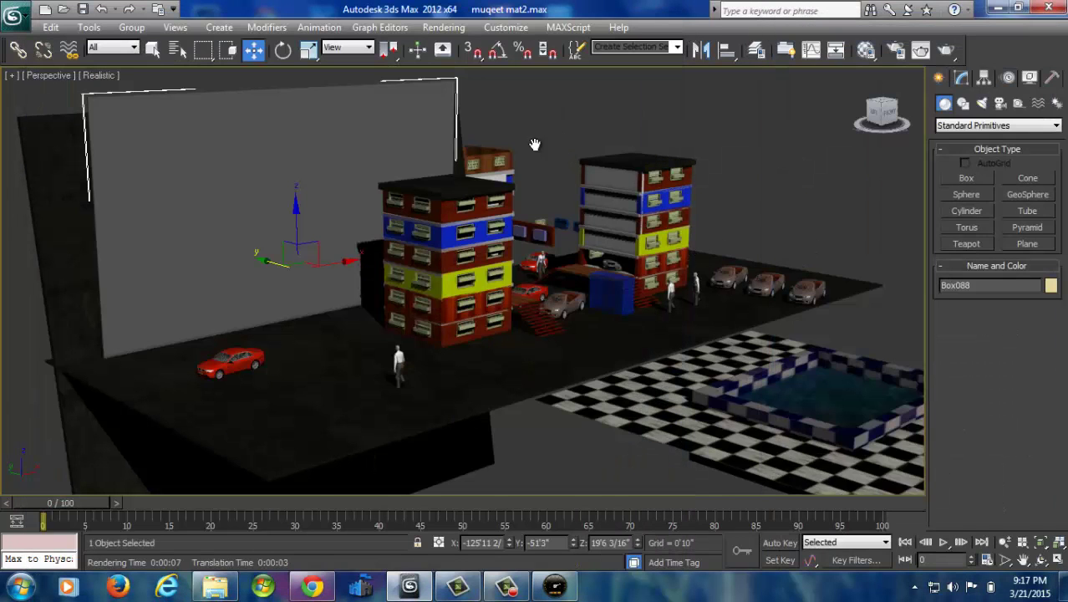
- Convert an unused sample material to Arch & Design with the Chrome template and assign it to the selected slab
{"action": "key", "text": "m"}
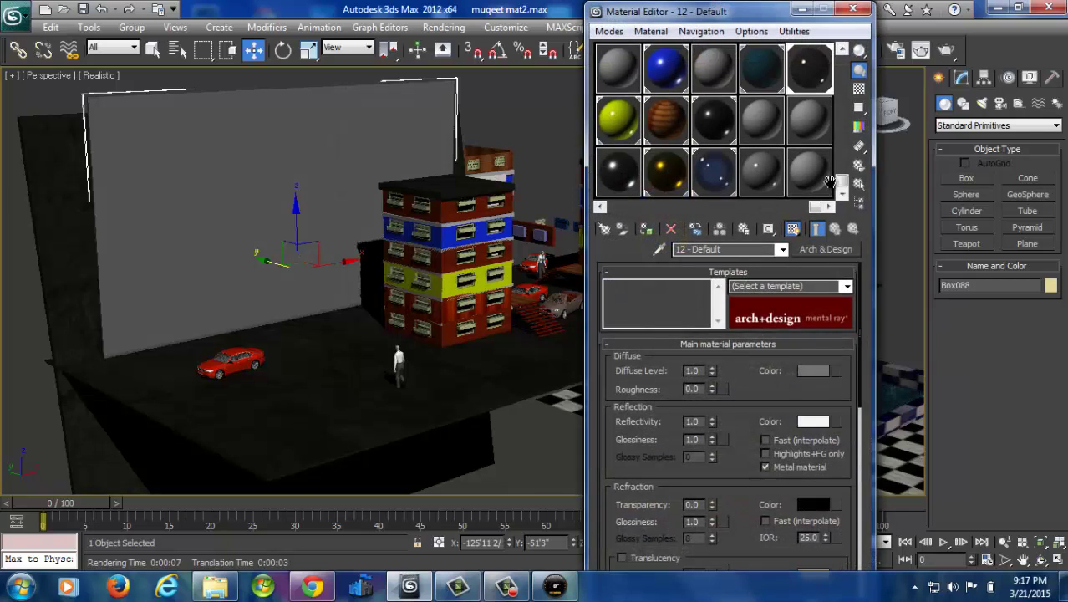
{"action": "left_click", "coordinate": [808, 119]}
{"action": "left_click", "coordinate": [825, 250]}
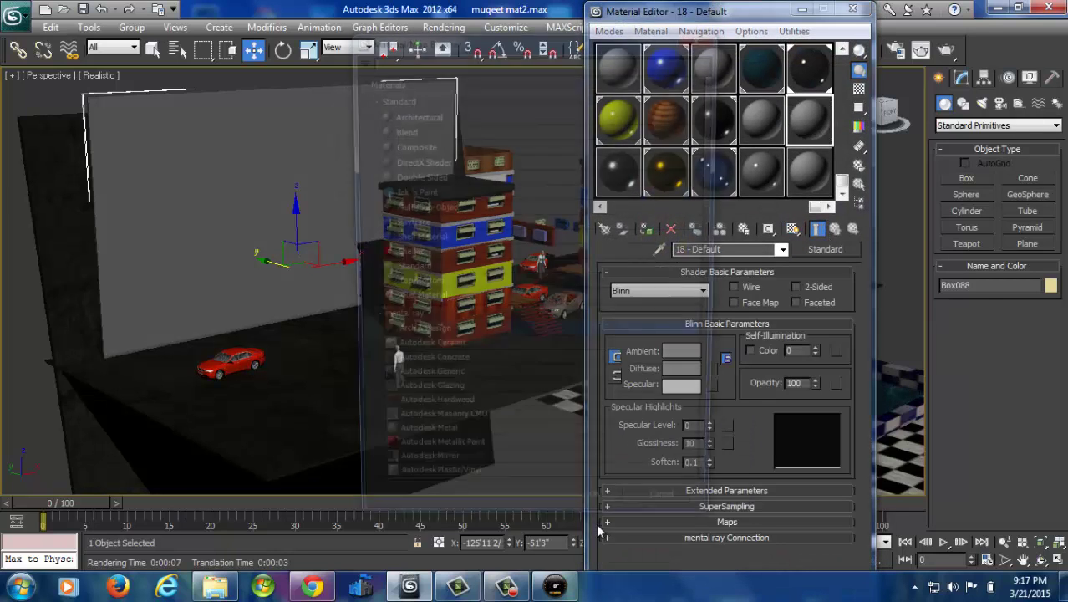
{"action": "double_click", "coordinate": [417, 338]}
{"action": "left_click", "coordinate": [846, 287]}
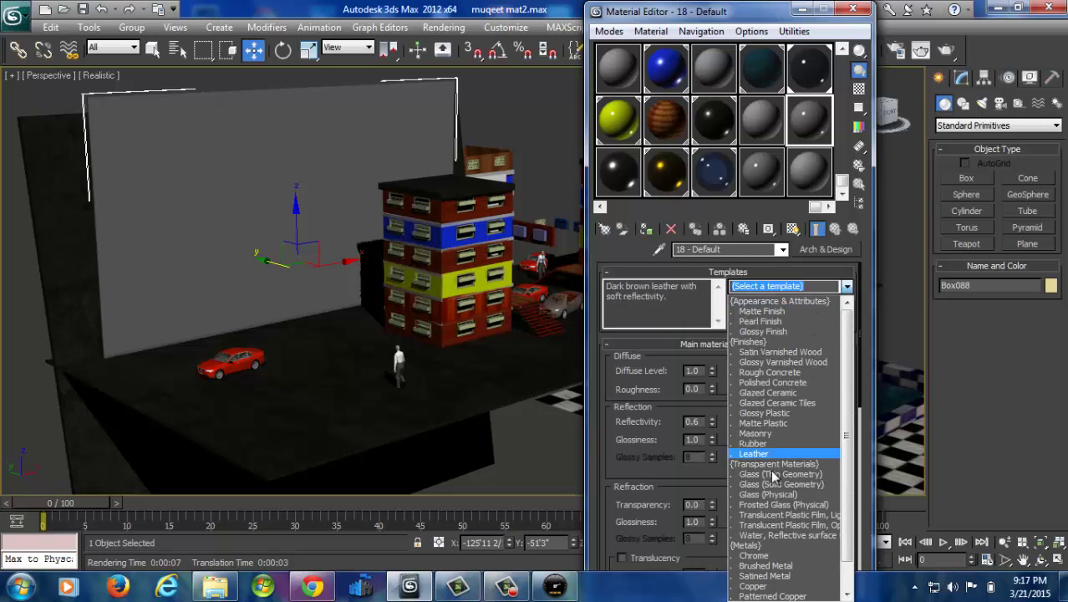
{"action": "left_click", "coordinate": [756, 545]}
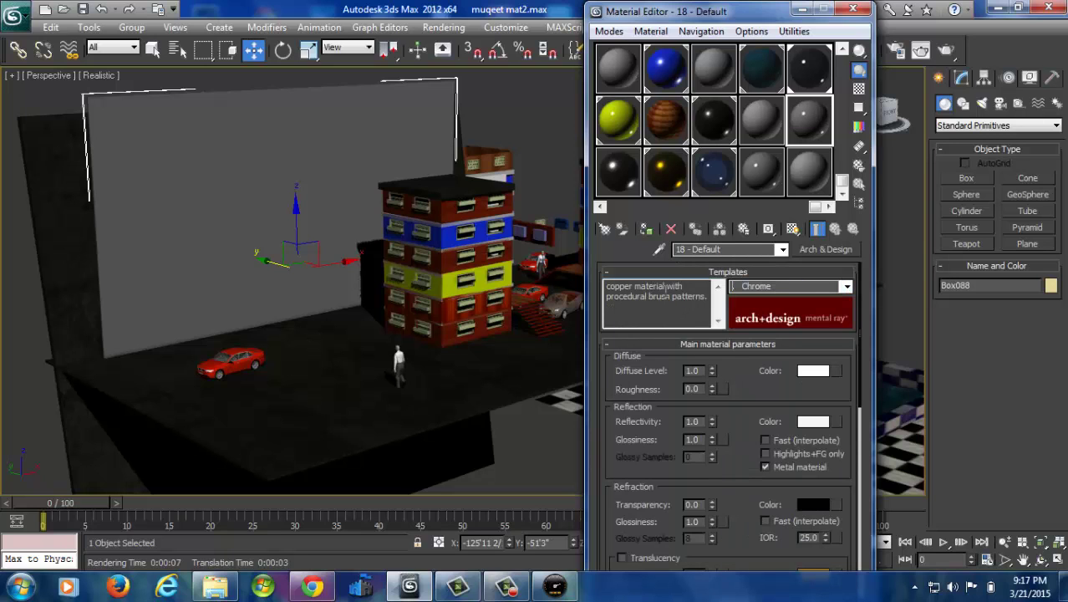
{"action": "left_click", "coordinate": [646, 229]}
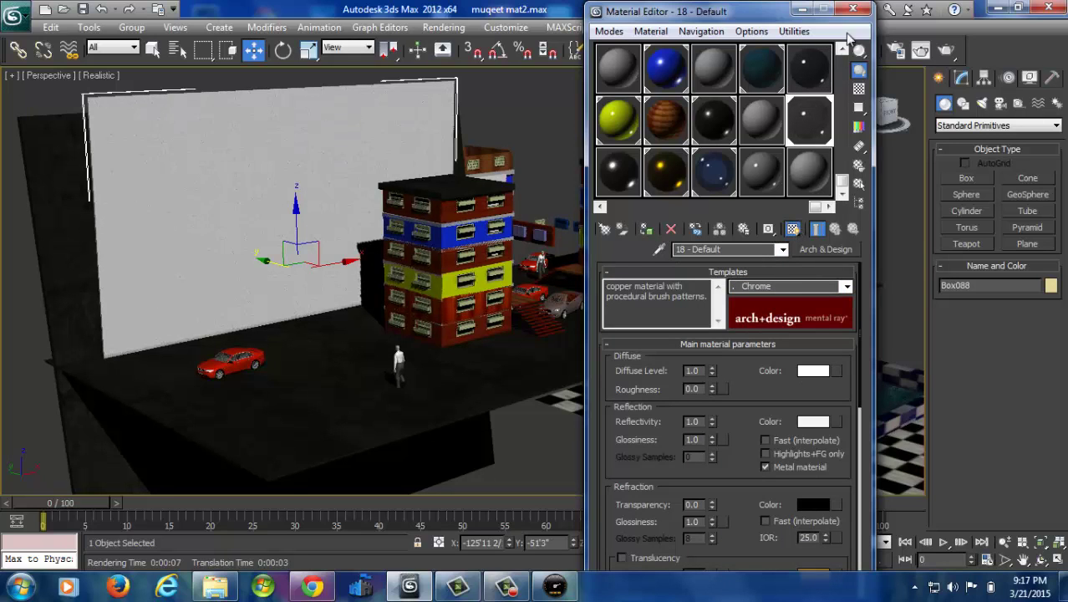
- Render the Perspective view with the white chrome slab, then close the rendered frame window
{"action": "left_click", "coordinate": [852, 10]}
{"action": "left_click", "coordinate": [946, 51]}
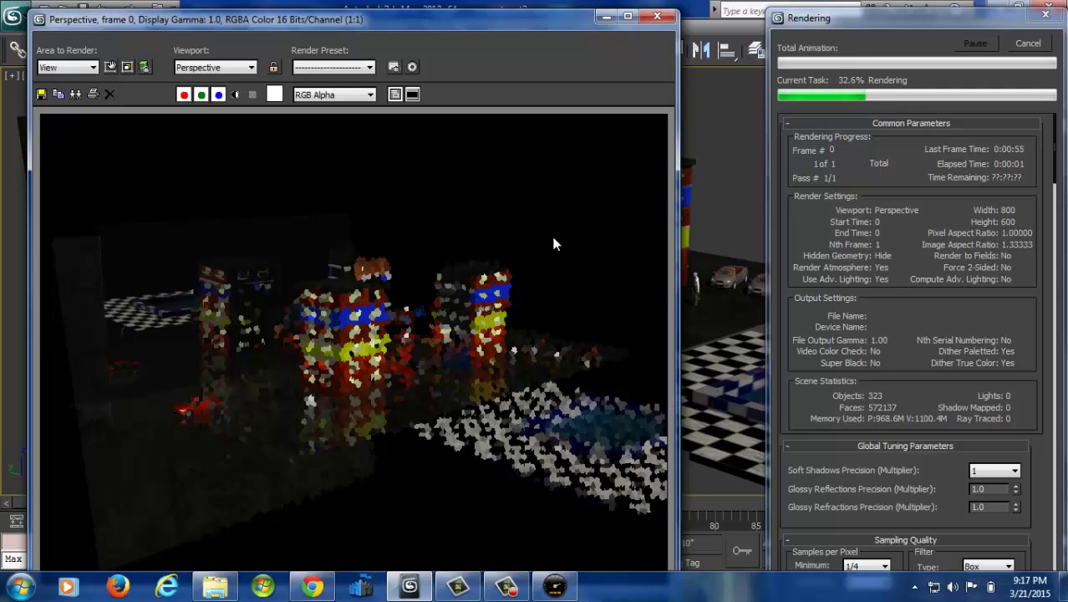
{"action": "left_click", "coordinate": [507, 588]}
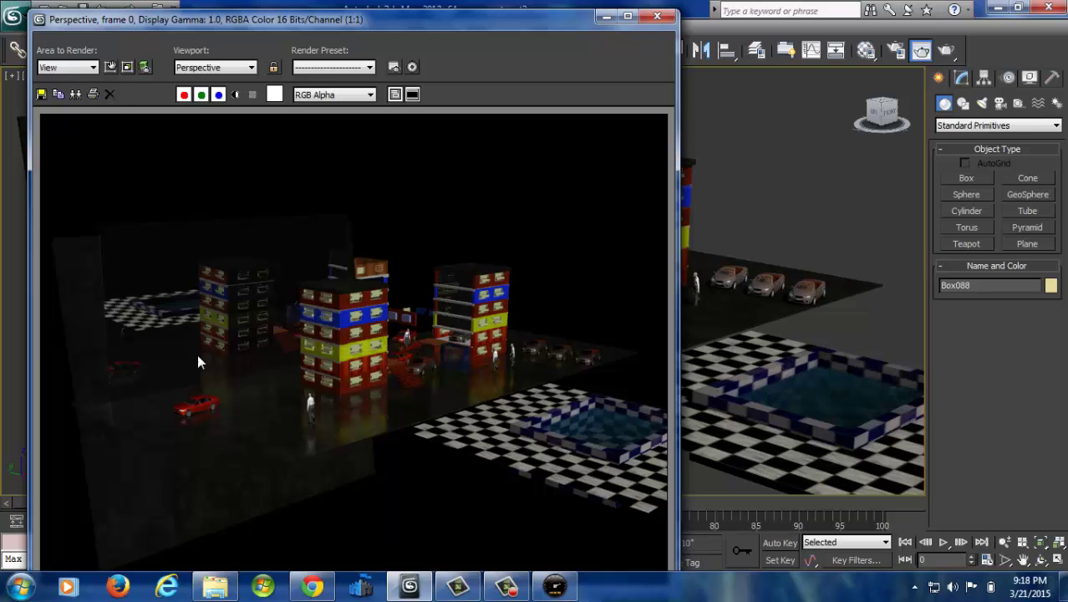
{"action": "left_click", "coordinate": [659, 15]}
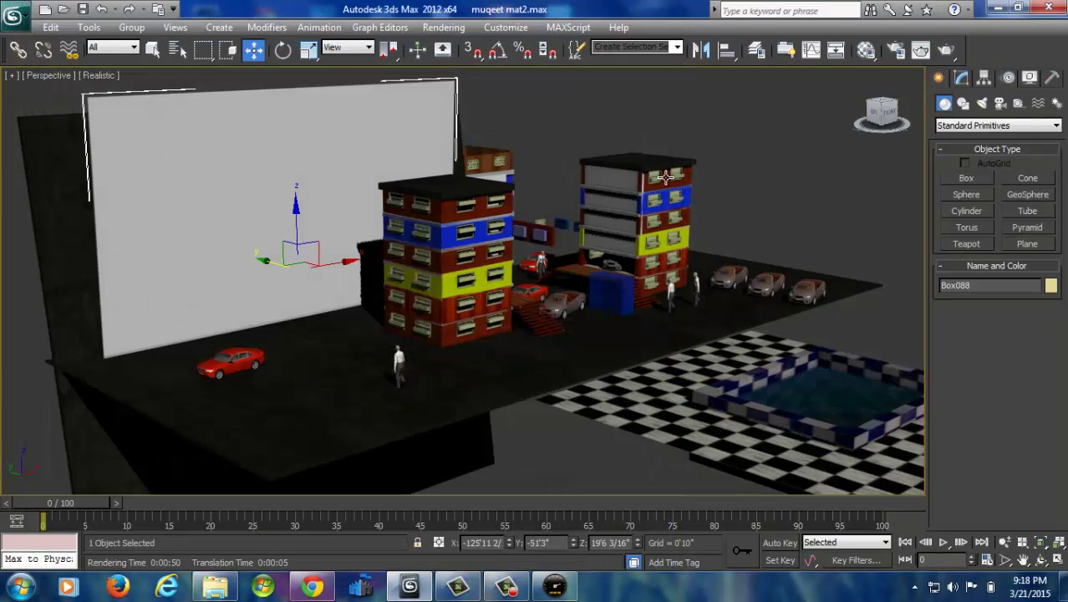
- Mirror the chrome slab as a copy about the XY axis and move the copy along Y to about -153'9"
{"action": "middle_click_drag", "start_coordinate": [314, 261], "coordinate": [224, 276], "text": "alt"}
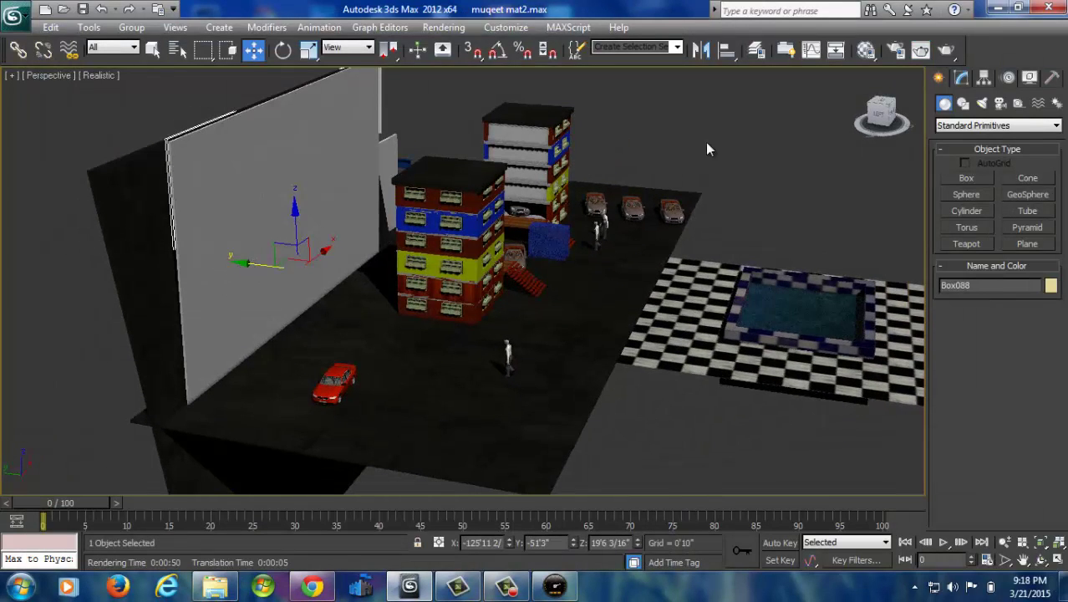
{"action": "left_click", "coordinate": [700, 49]}
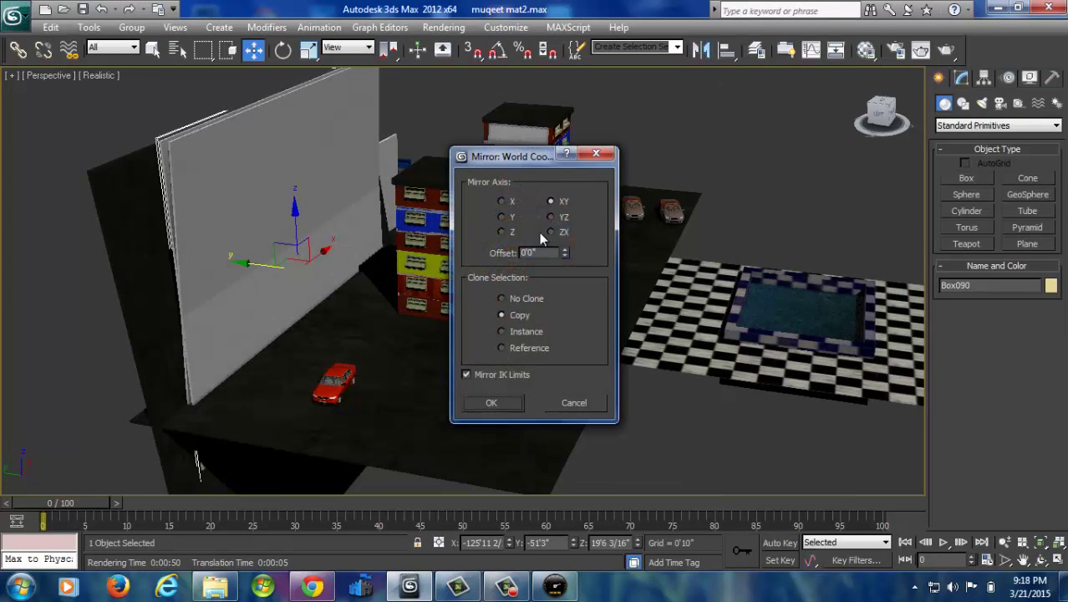
{"action": "left_click", "coordinate": [502, 402]}
{"action": "left_click_drag", "start_coordinate": [261, 278], "coordinate": [563, 331]}
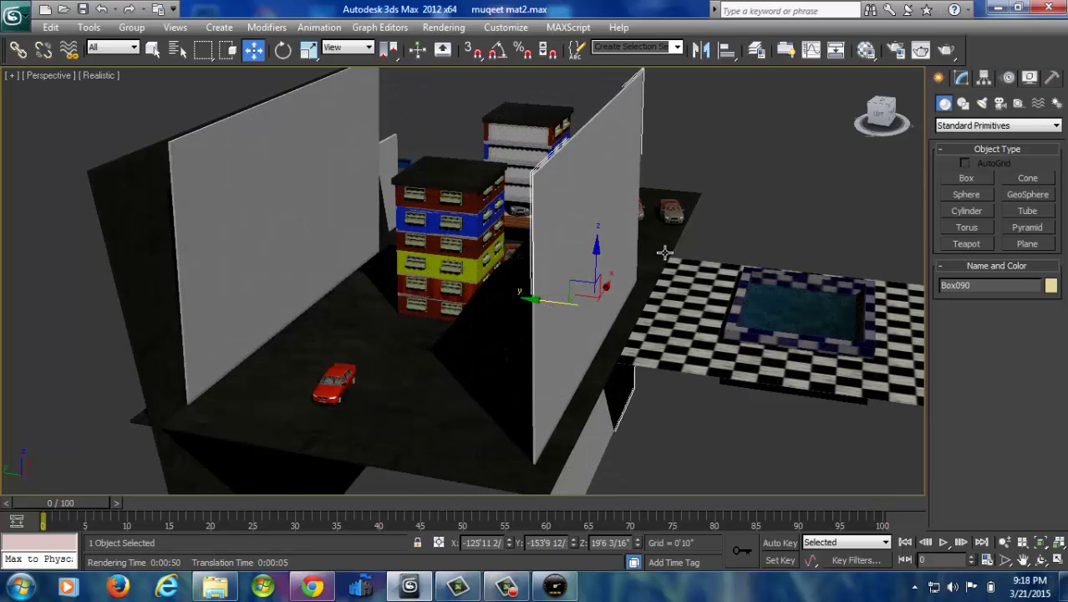
- Convert another unused sample material to Arch & Design and apply the Glass (Solid Geometry) template
{"action": "key", "text": "m"}
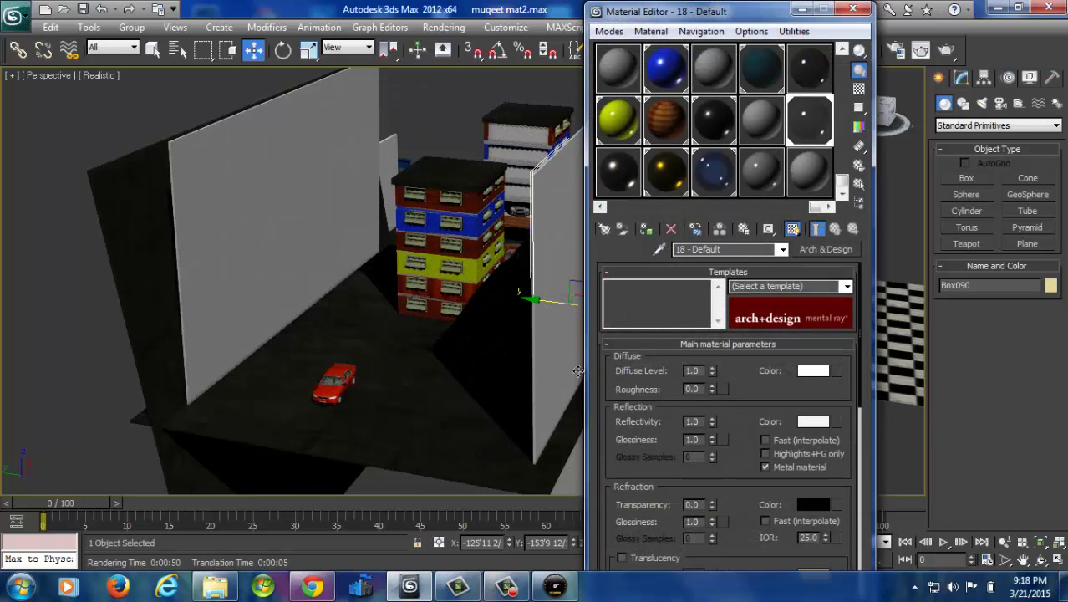
{"action": "left_click", "coordinate": [762, 122]}
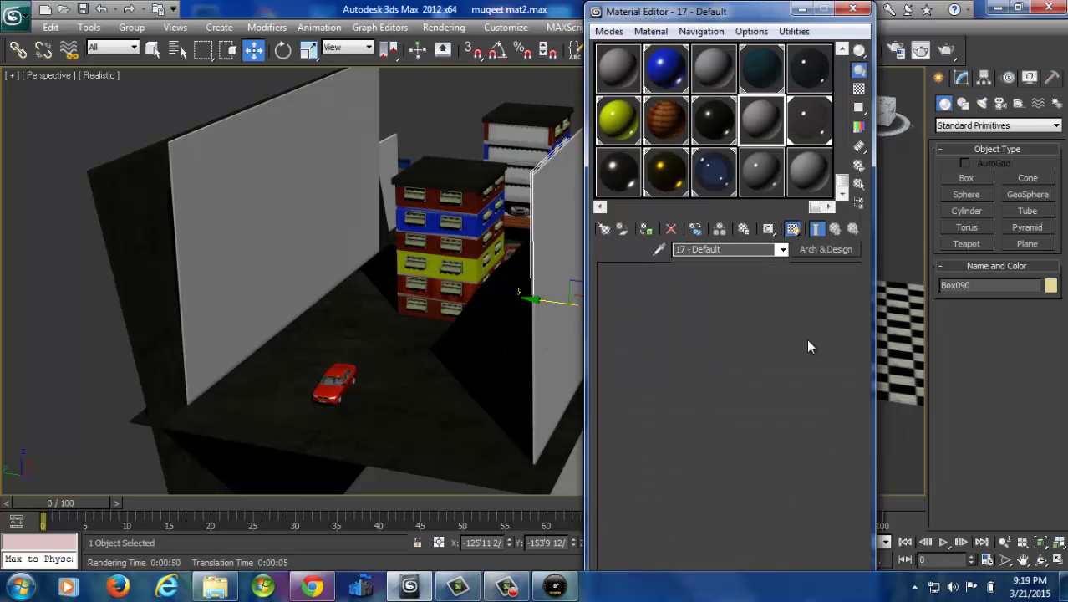
{"action": "left_click", "coordinate": [819, 250]}
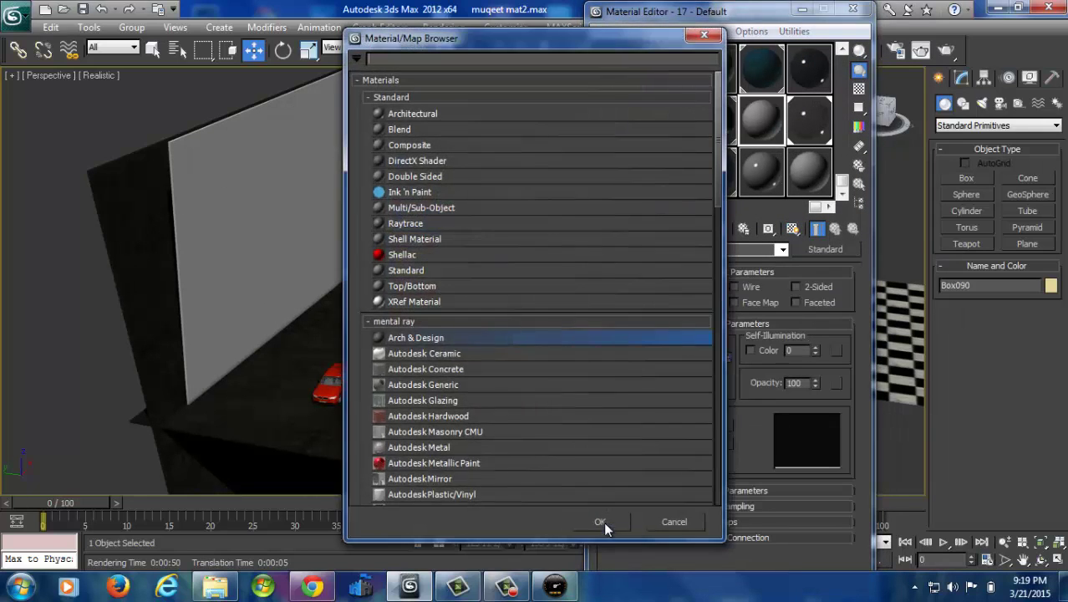
{"action": "double_click", "coordinate": [421, 337]}
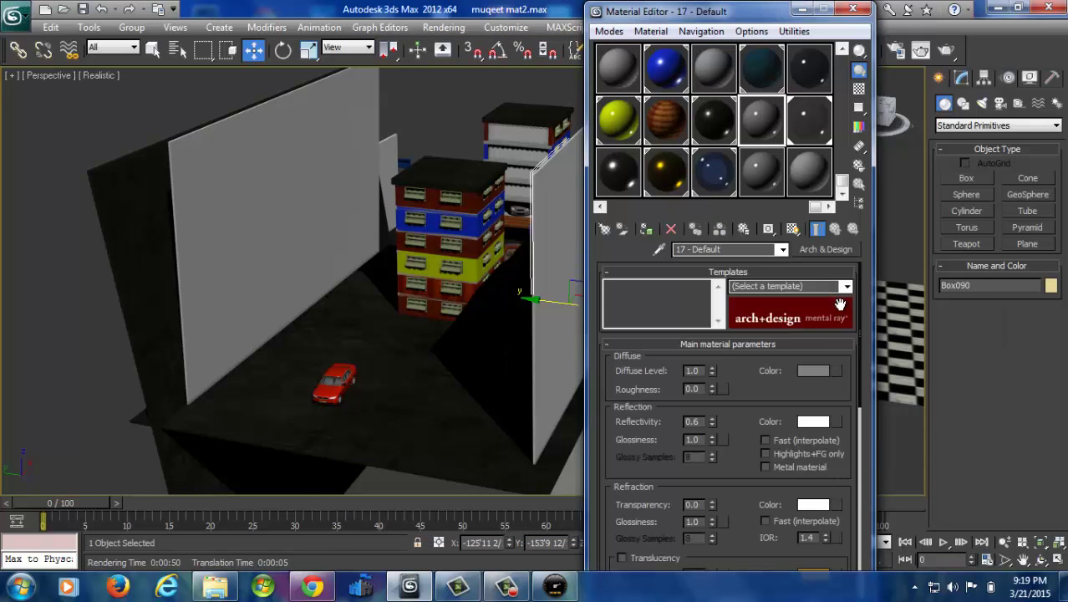
{"action": "left_click", "coordinate": [845, 286]}
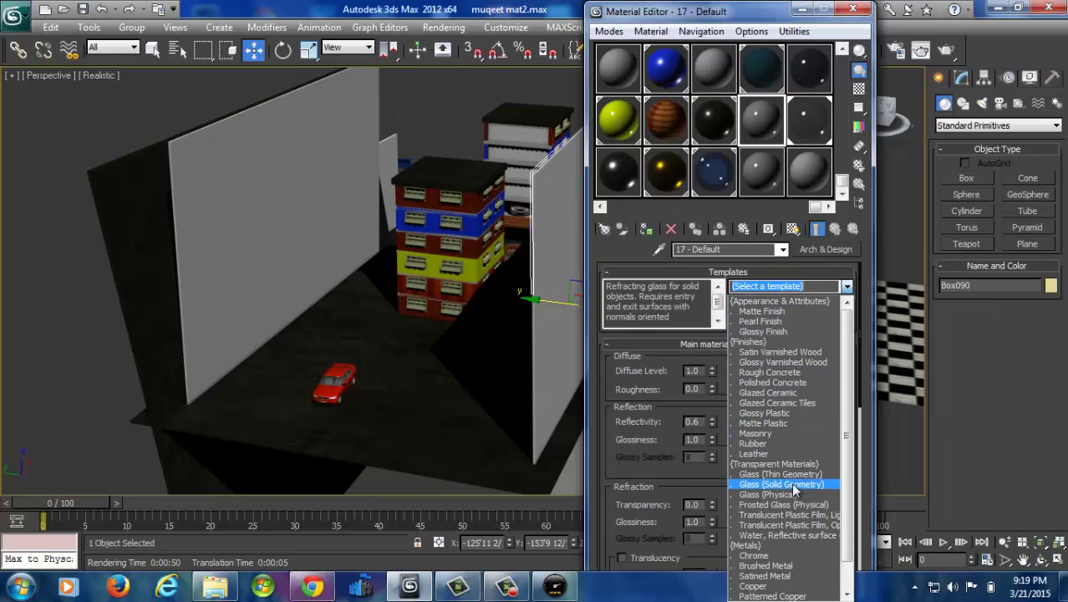
{"action": "left_click", "coordinate": [799, 483]}
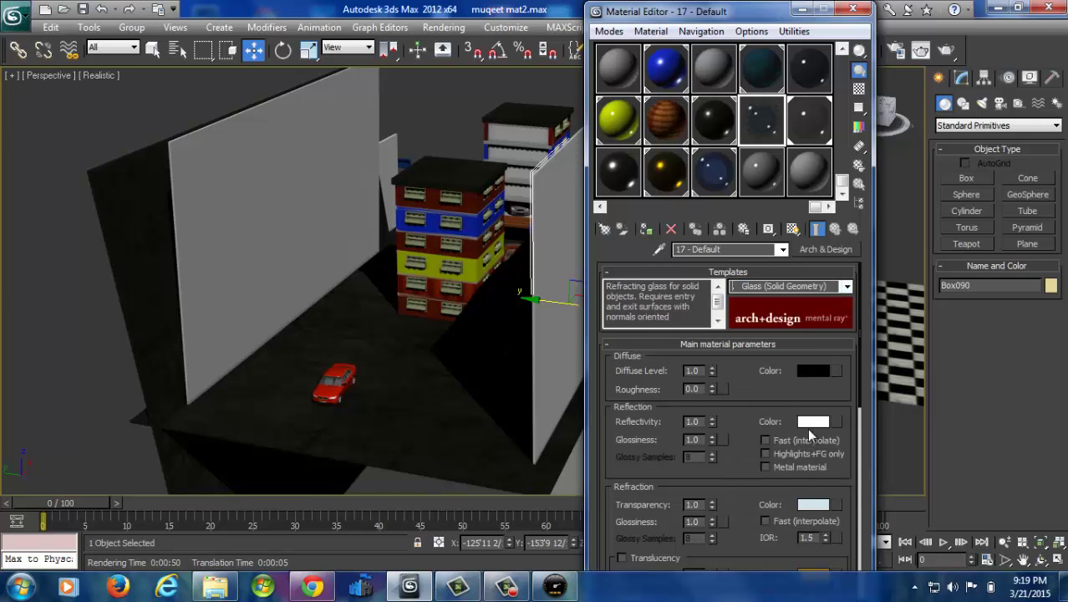
- Assign the glass material to the copied slab, show it in the viewport and render the Perspective view through the glass
{"action": "left_click", "coordinate": [647, 232]}
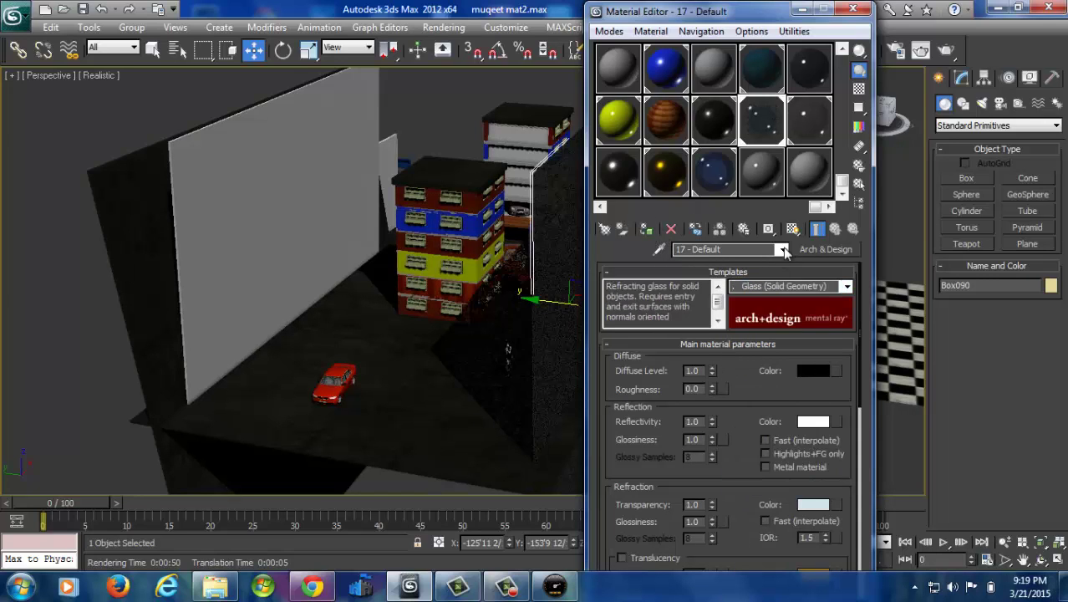
{"action": "left_click", "coordinate": [792, 229]}
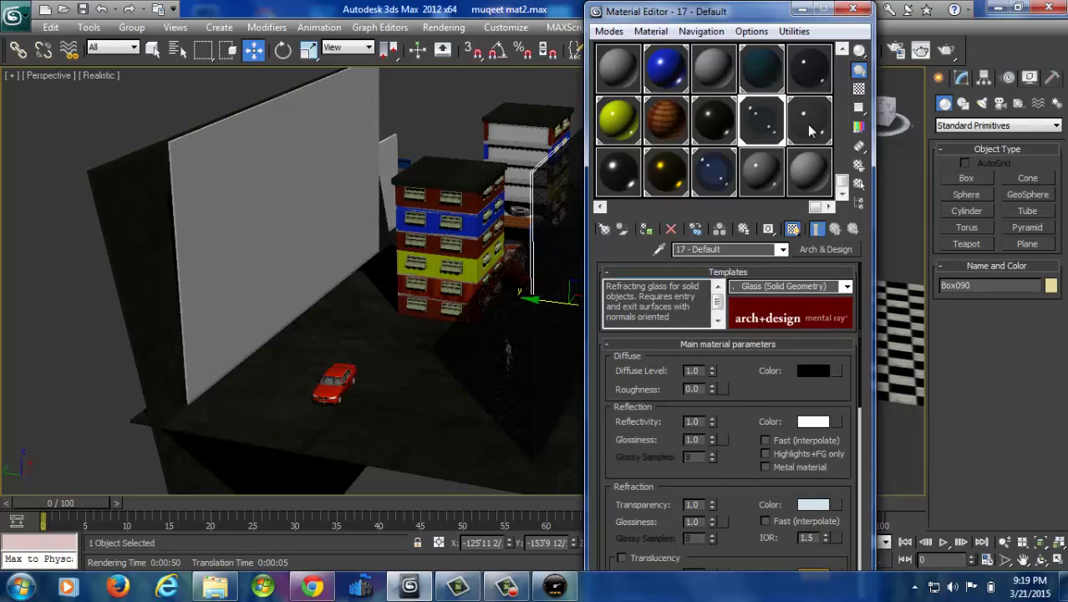
{"action": "left_click", "coordinate": [852, 10]}
{"action": "middle_click_drag", "start_coordinate": [608, 390], "coordinate": [522, 458], "text": "alt"}
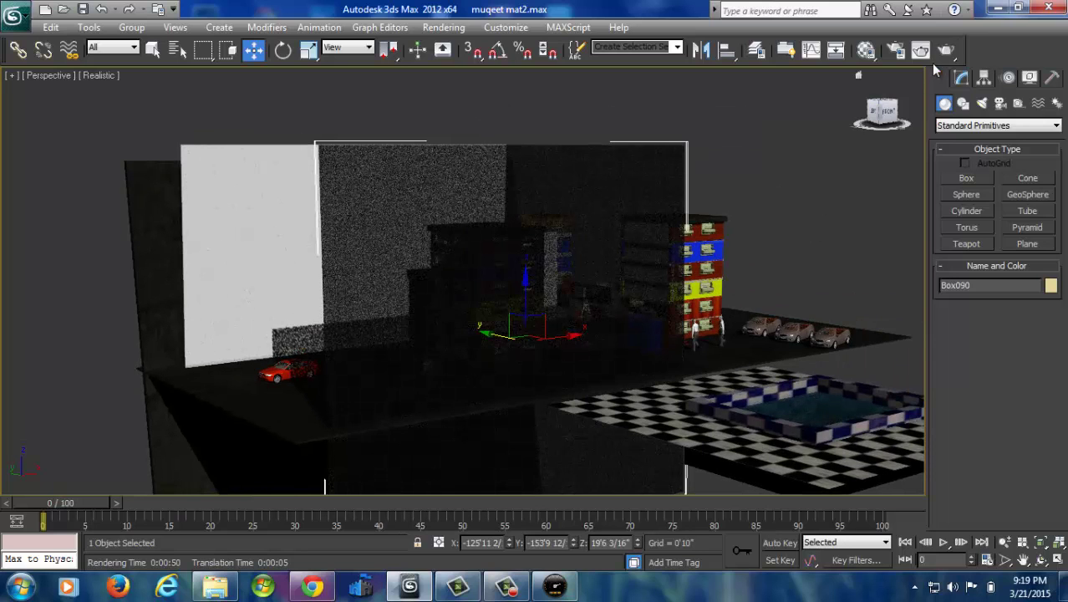
{"action": "left_click", "coordinate": [945, 50]}
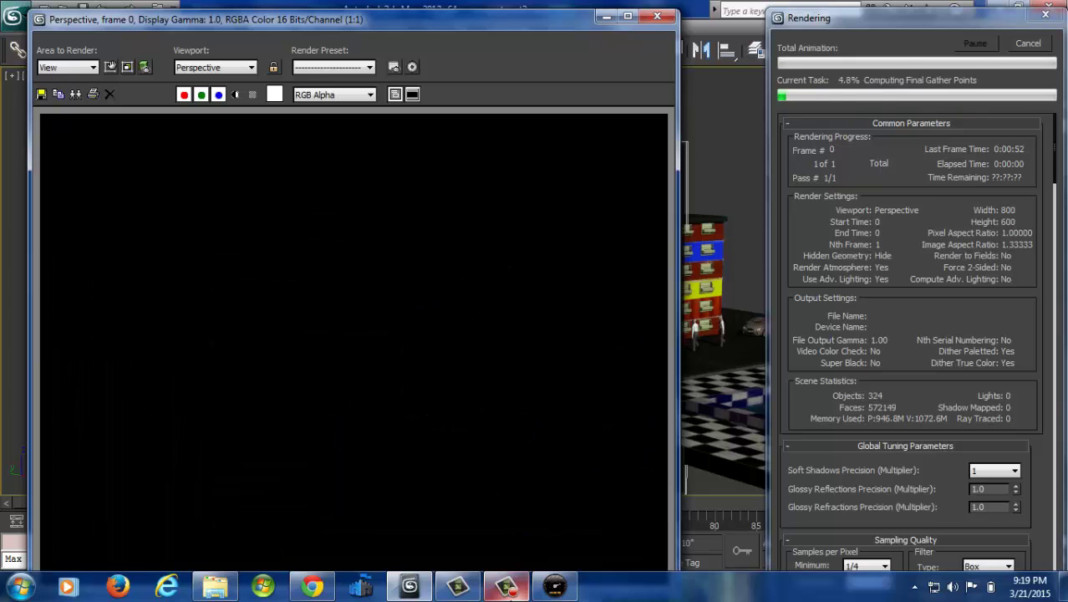
- Close the finished glass render and delete the existing water plane from the pool
{"action": "left_click", "coordinate": [507, 586]}
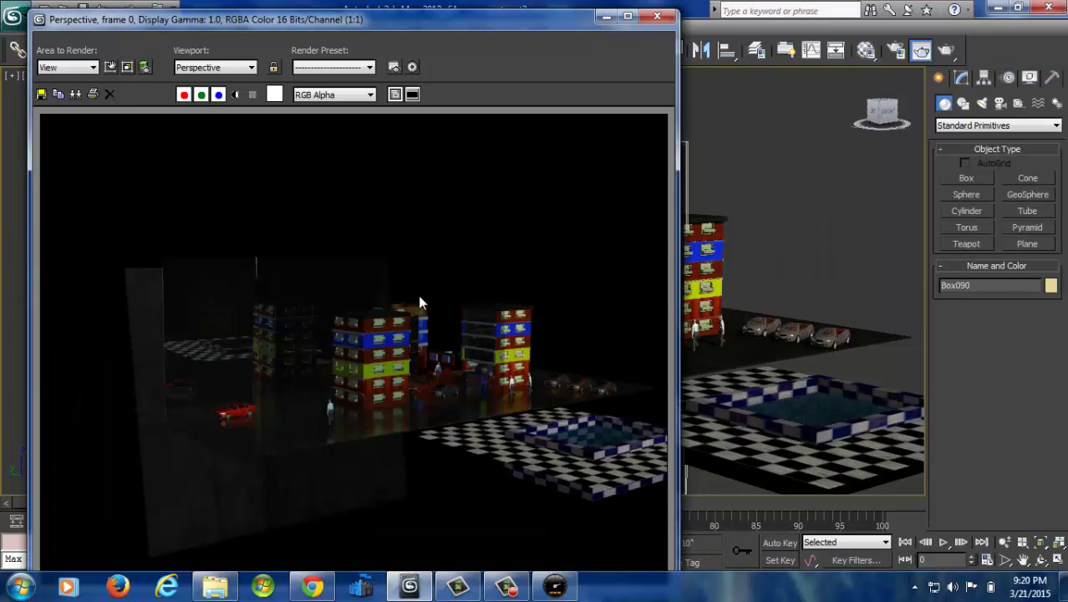
{"action": "left_click", "coordinate": [656, 18]}
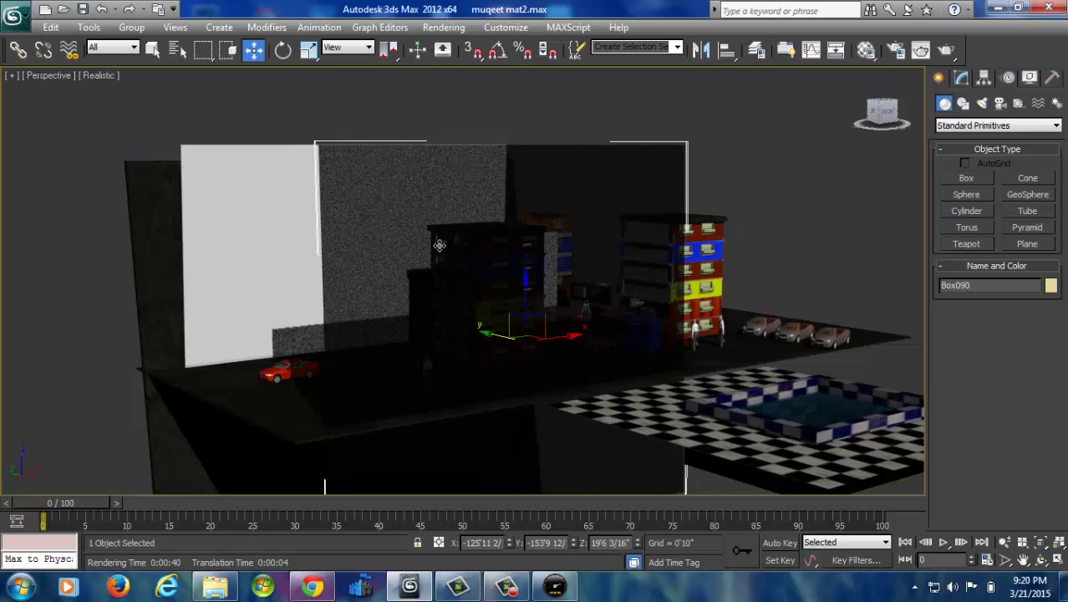
{"action": "middle_click_drag", "start_coordinate": [439, 244], "coordinate": [485, 313], "text": "alt"}
{"action": "left_click", "coordinate": [602, 297]}
{"action": "scroll", "coordinate": [689, 312], "scroll_direction": "up", "scroll_amount": 3}
{"action": "middle_click_drag", "start_coordinate": [688, 313], "coordinate": [602, 339]}
{"action": "scroll", "coordinate": [602, 340], "scroll_direction": "up", "scroll_amount": 3}
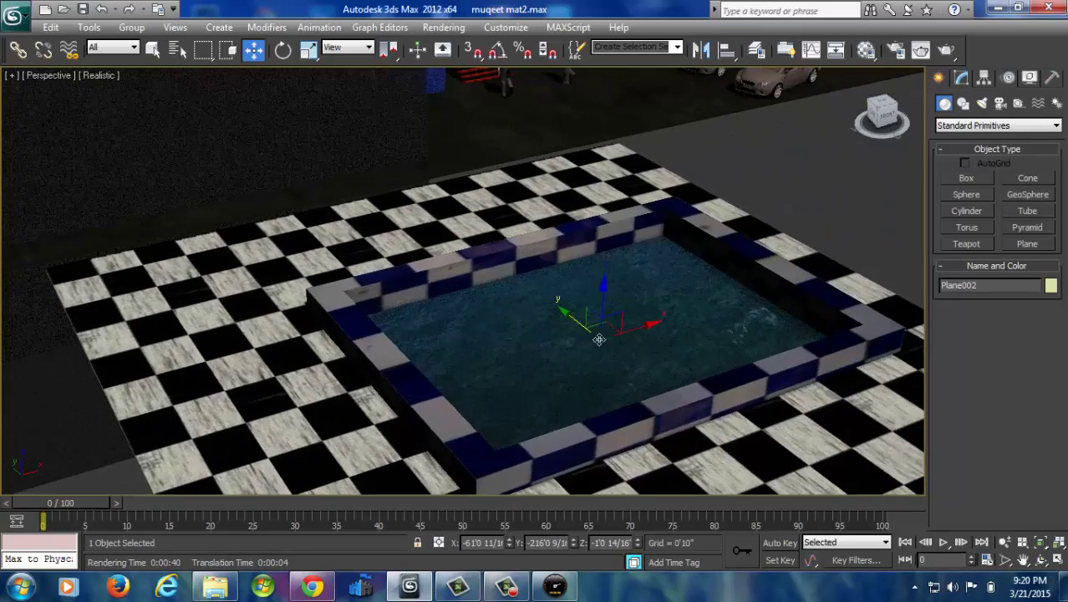
{"action": "key", "text": "Delete"}
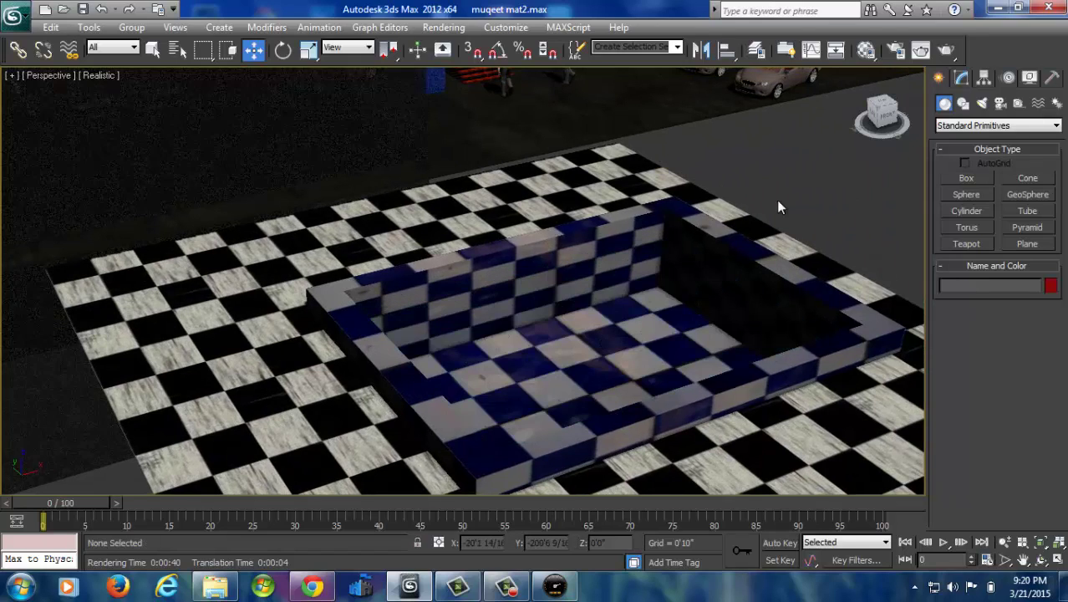
- Draw a new plane of about 40'8" by 59'4" across the inside of the pool border
{"action": "middle_click_drag", "start_coordinate": [604, 334], "coordinate": [604, 280]}
{"action": "left_click", "coordinate": [1018, 243]}
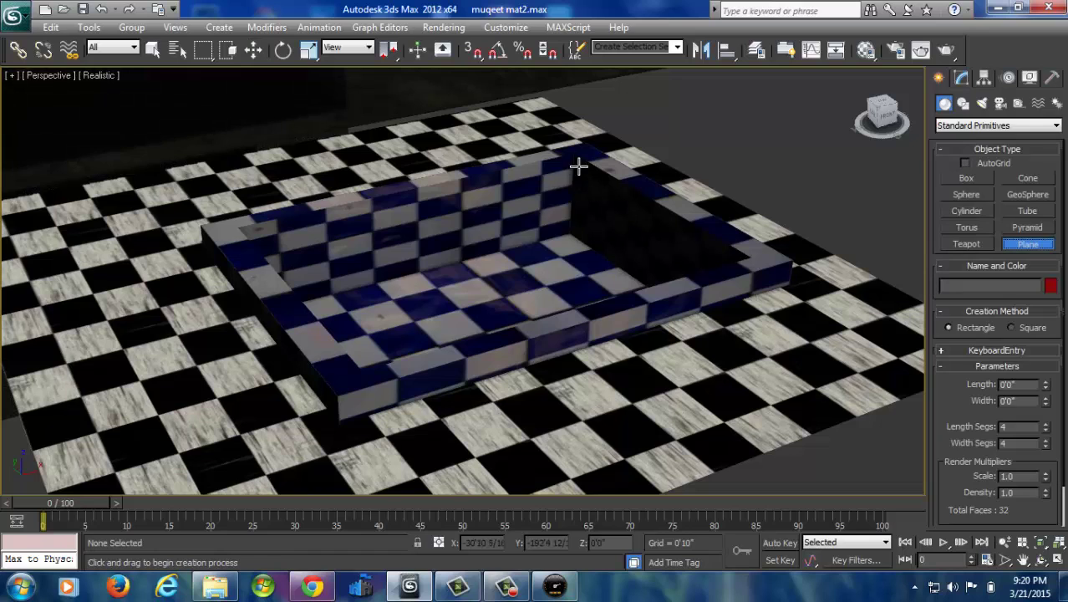
{"action": "left_click_drag", "start_coordinate": [572, 174], "coordinate": [346, 384]}
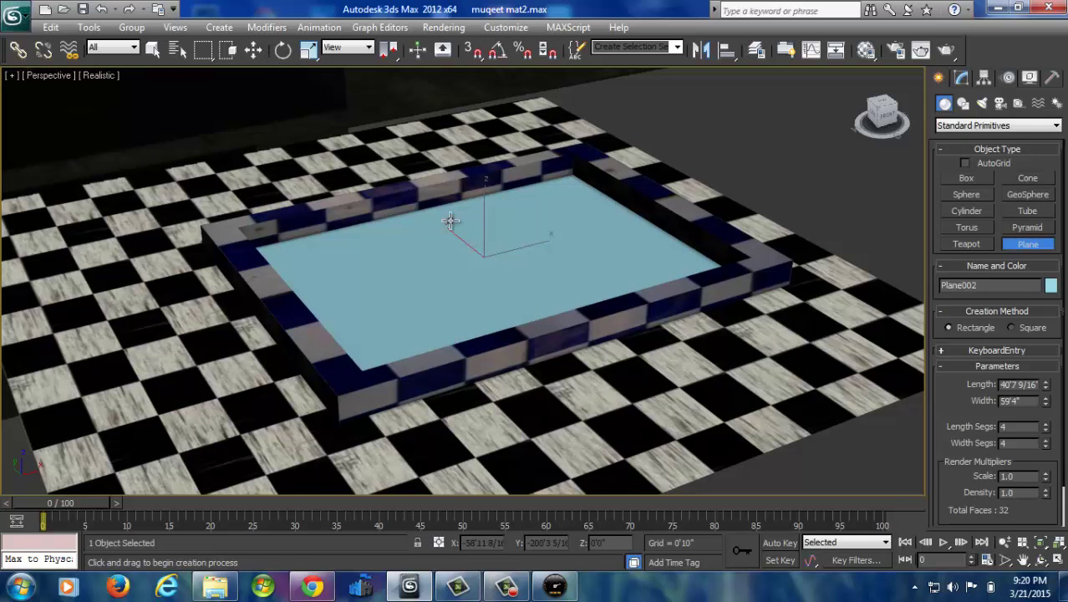
{"action": "key", "text": "w"}
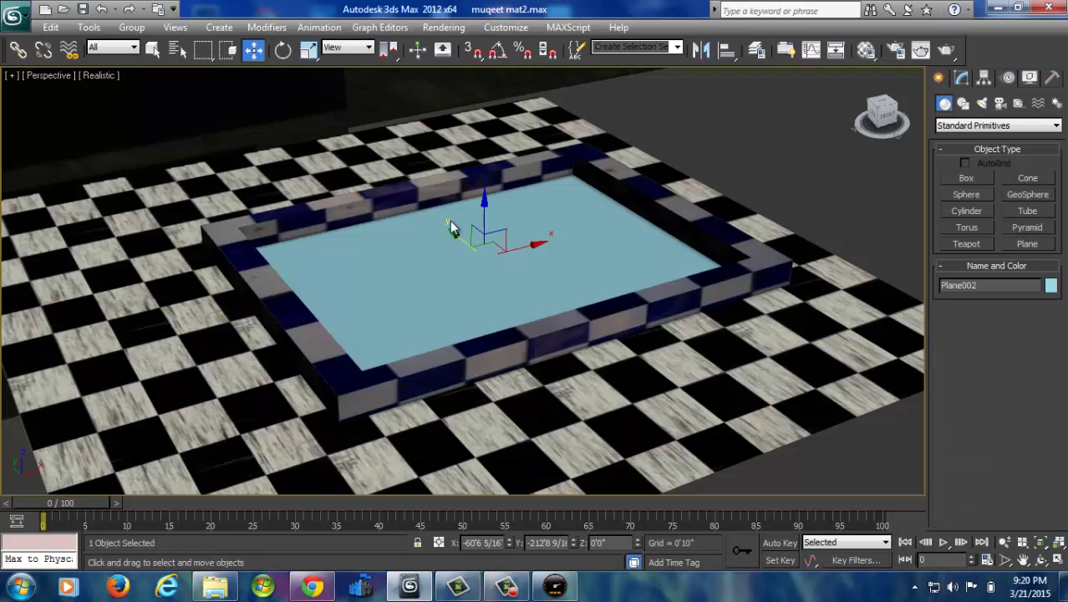
{"action": "key", "text": "e"}
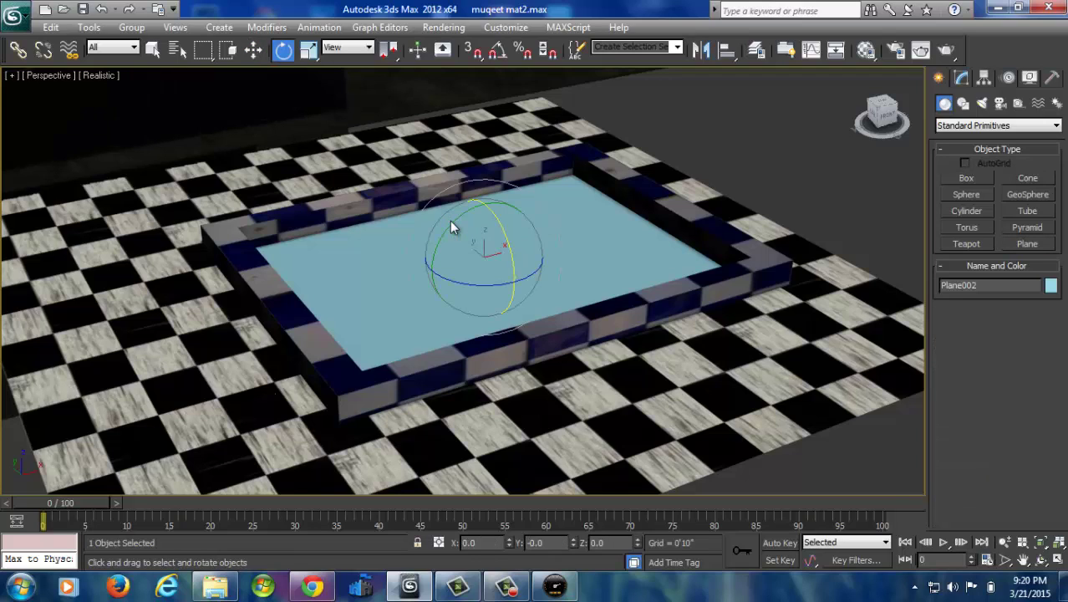
{"action": "key", "text": "r"}
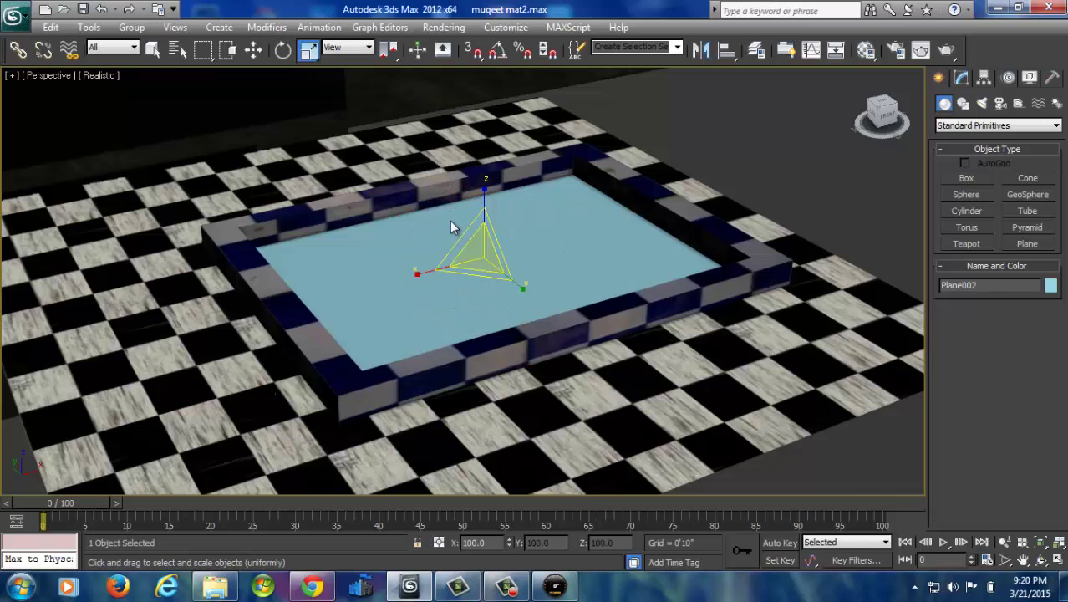
{"action": "key", "text": "w"}
- Pick an unused sample material and add a Bitmap map to its diffuse colour
{"action": "key", "text": "m"}
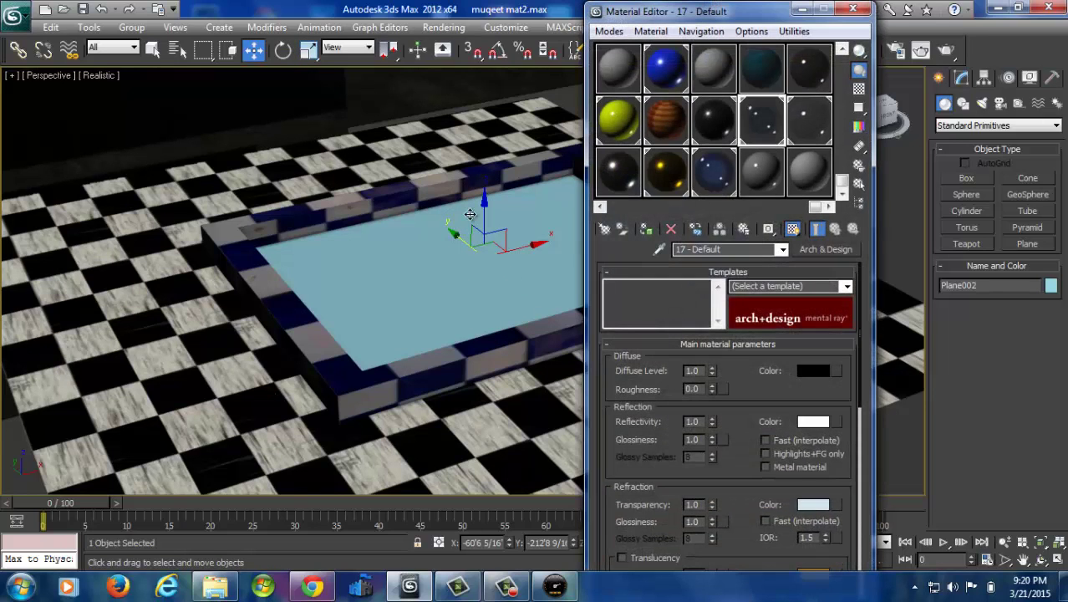
{"action": "left_click", "coordinate": [822, 180]}
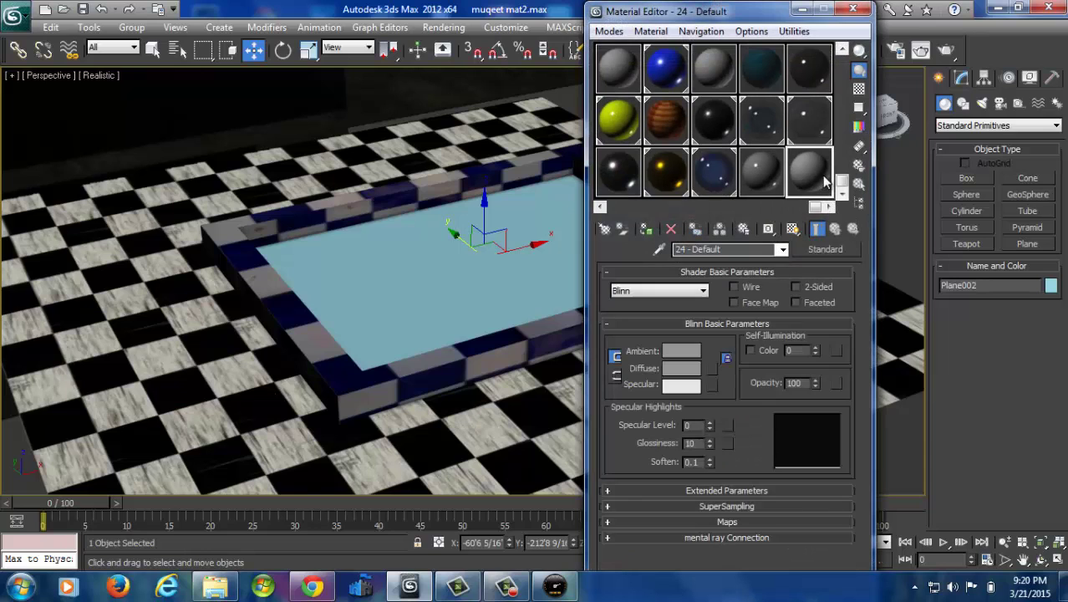
{"action": "left_click", "coordinate": [711, 368]}
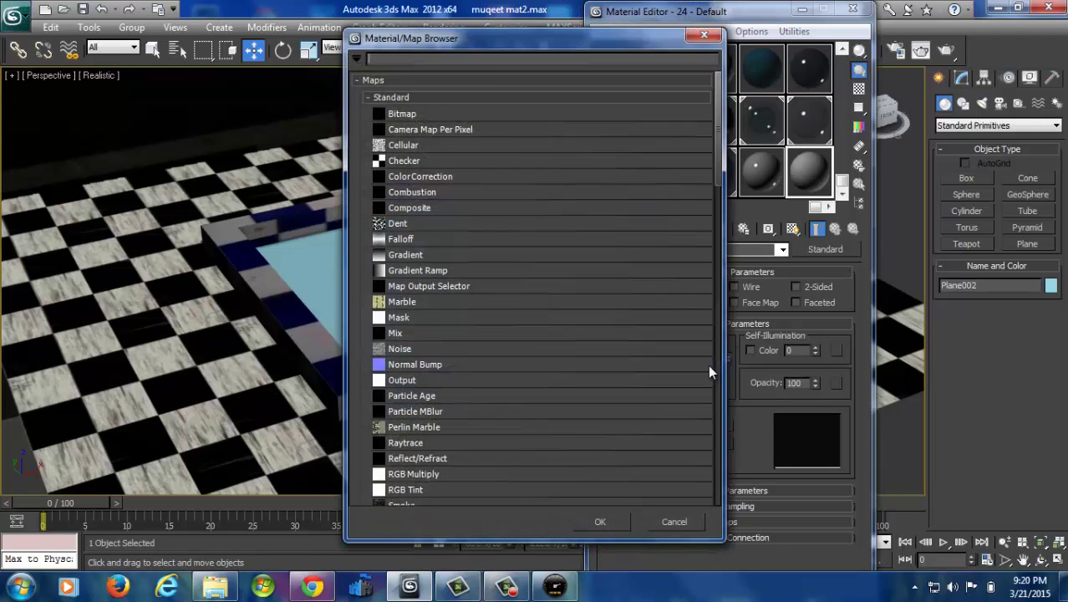
{"action": "double_click", "coordinate": [413, 115]}
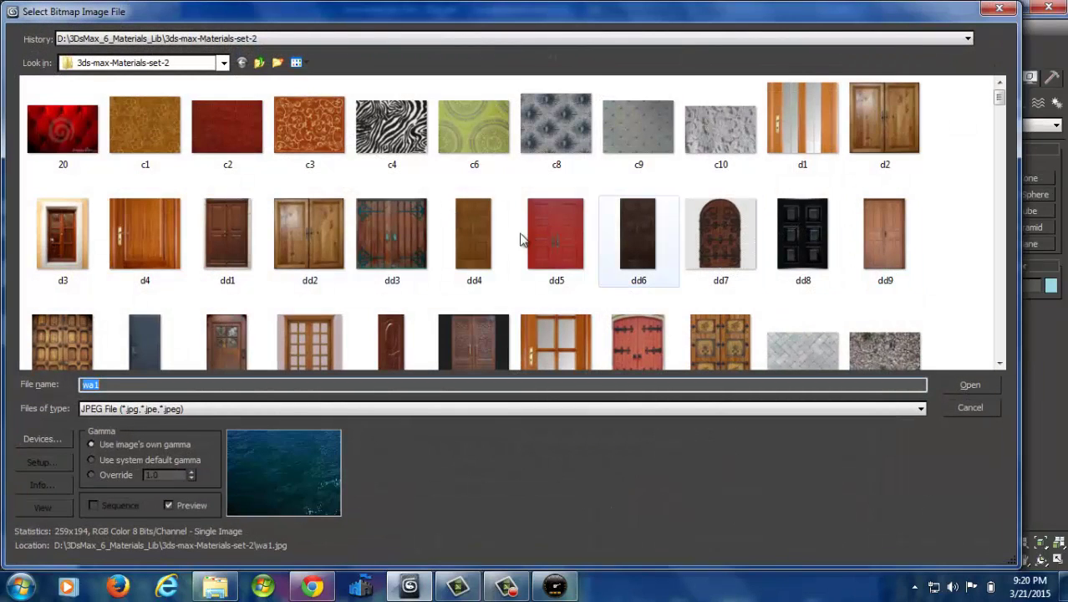
- Load the water image wa1.jpg from the 3ds-max-Materials-set-2 folder as the diffuse bitmap
{"action": "left_click", "coordinate": [326, 249]}
{"action": "left_click", "coordinate": [412, 231]}
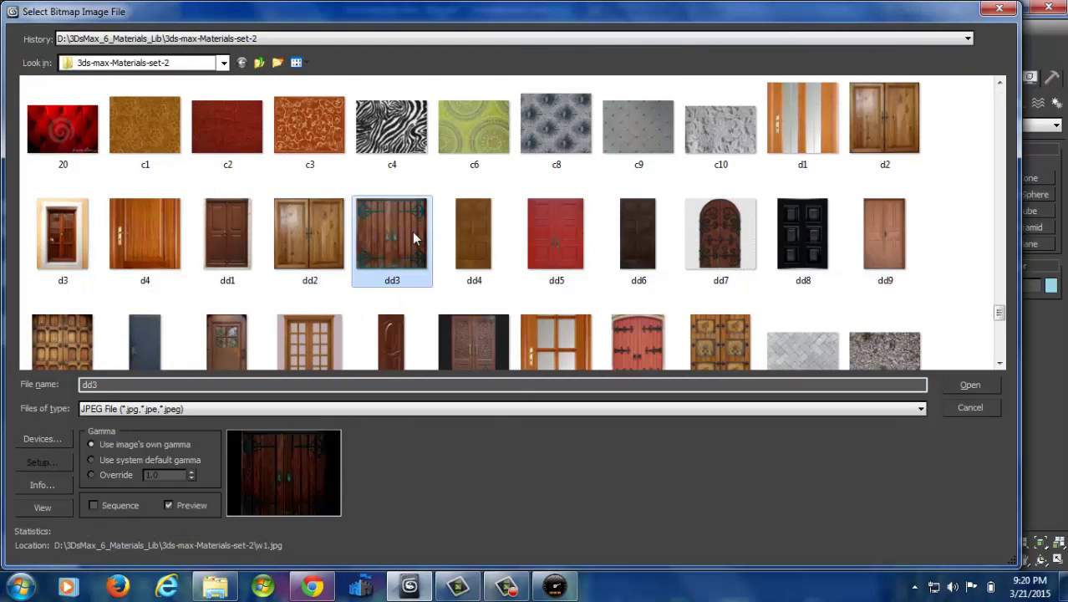
{"action": "key", "text": "w"}
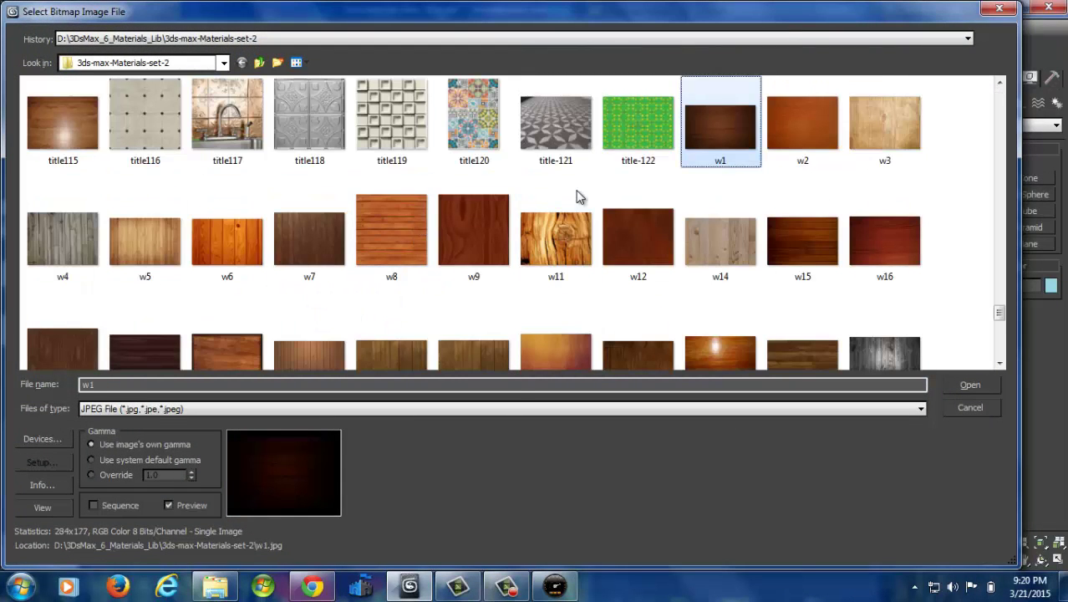
{"action": "key", "text": "w"}
{"action": "key", "text": "w"}
{"action": "key", "text": "w"}
{"action": "key", "text": "w"}
{"action": "key", "text": "w"}
{"action": "key", "text": "w"}
{"action": "key", "text": "w"}
{"action": "key", "text": "w"}
{"action": "key", "text": "w"}
{"action": "key", "text": "w"}
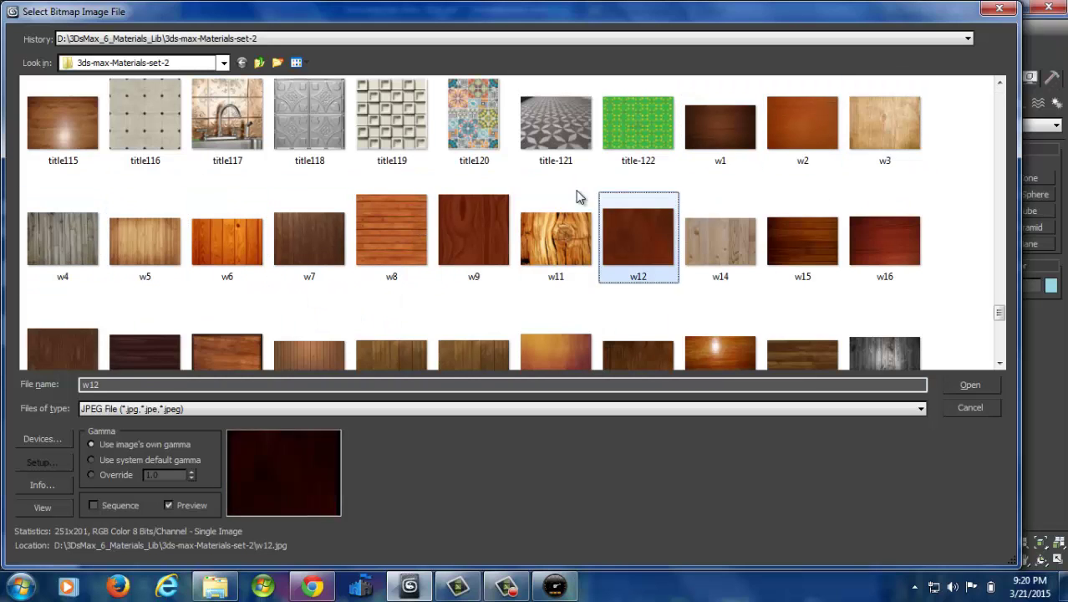
{"action": "key", "text": "w"}
{"action": "key", "text": "w"}
{"action": "key", "text": "w"}
{"action": "key", "text": "w"}
{"action": "key", "text": "w"}
{"action": "key", "text": "w"}
{"action": "key", "text": "w"}
{"action": "key", "text": "w"}
{"action": "key", "text": "w"}
{"action": "key", "text": "w"}
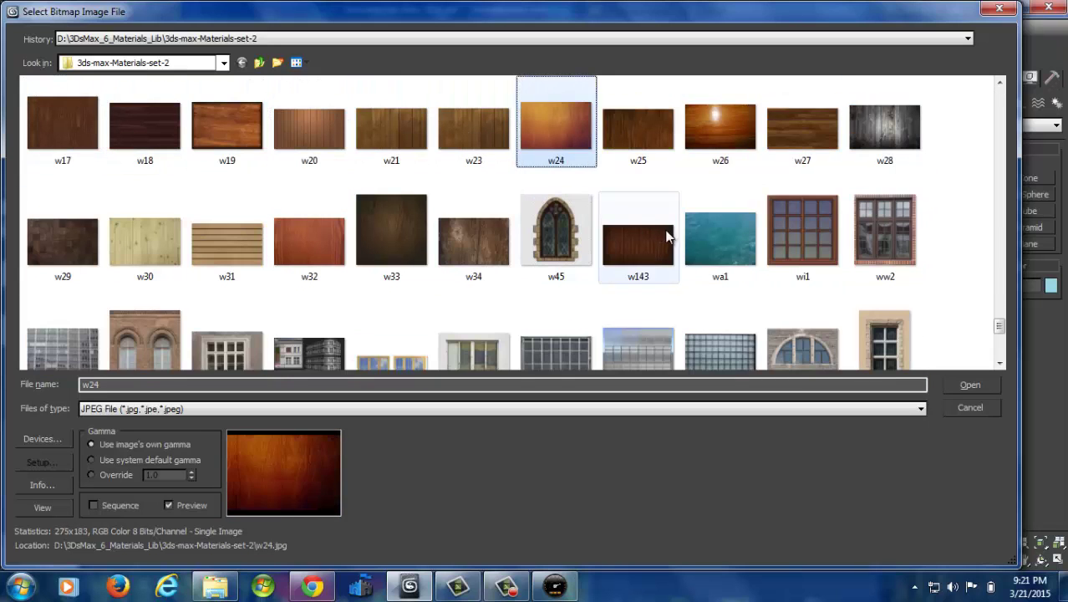
{"action": "left_click", "coordinate": [712, 249]}
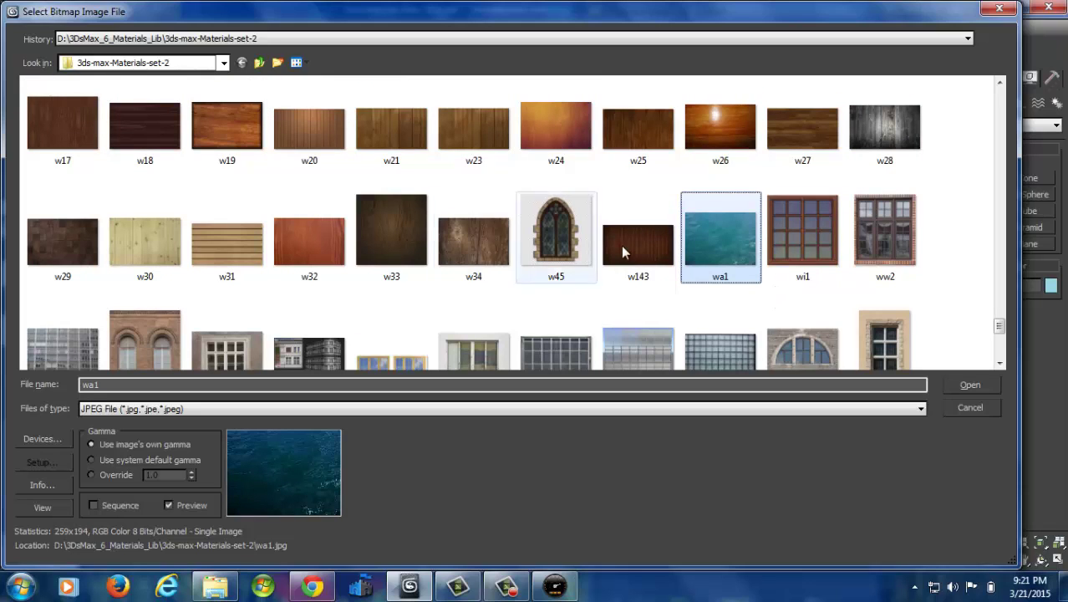
{"action": "left_click", "coordinate": [983, 383]}
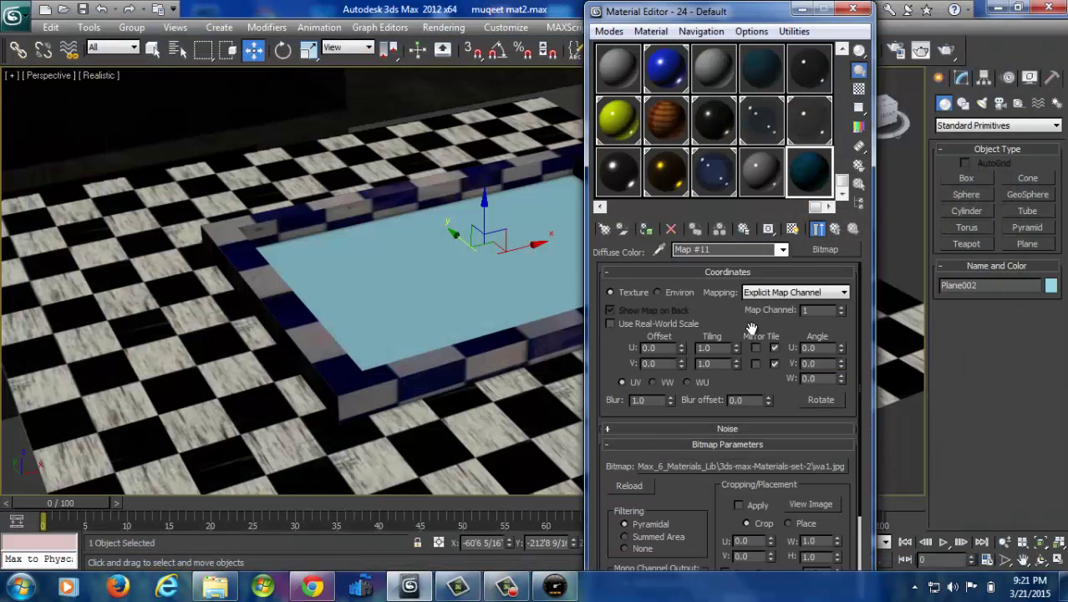
- Show the water material on the new pool plane and set its map tiling to U 1.1 and V 0.8
{"action": "left_click", "coordinate": [792, 229]}
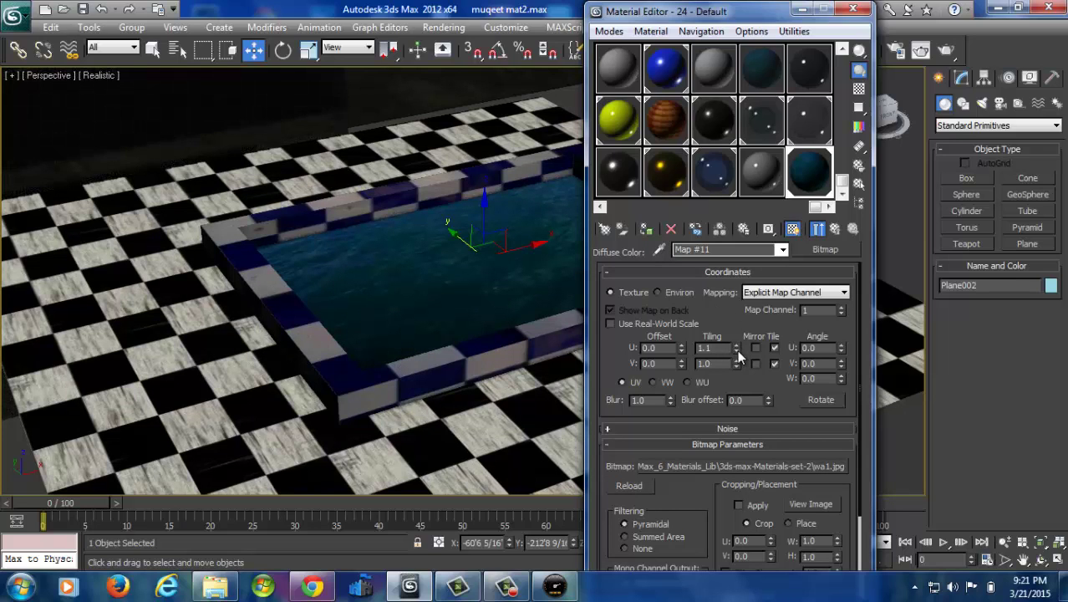
{"action": "left_click", "coordinate": [736, 346]}
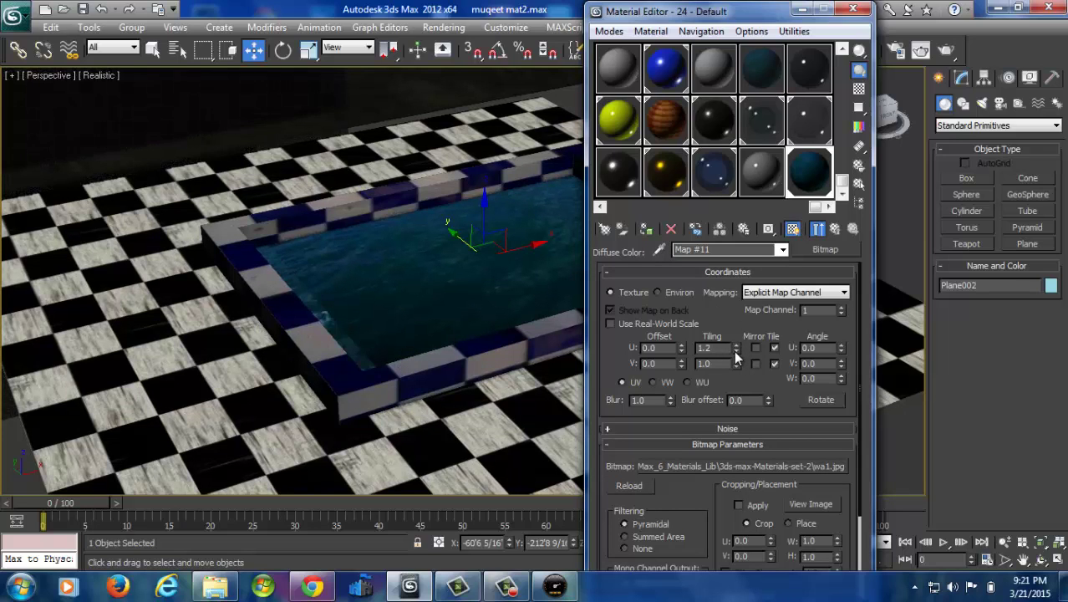
{"action": "left_click", "coordinate": [735, 346]}
{"action": "left_click", "coordinate": [735, 346]}
{"action": "left_click", "coordinate": [735, 346]}
{"action": "left_click", "coordinate": [735, 346]}
{"action": "left_click", "coordinate": [736, 346]}
{"action": "left_click", "coordinate": [736, 351]}
{"action": "left_click", "coordinate": [736, 351]}
{"action": "left_click", "coordinate": [736, 351]}
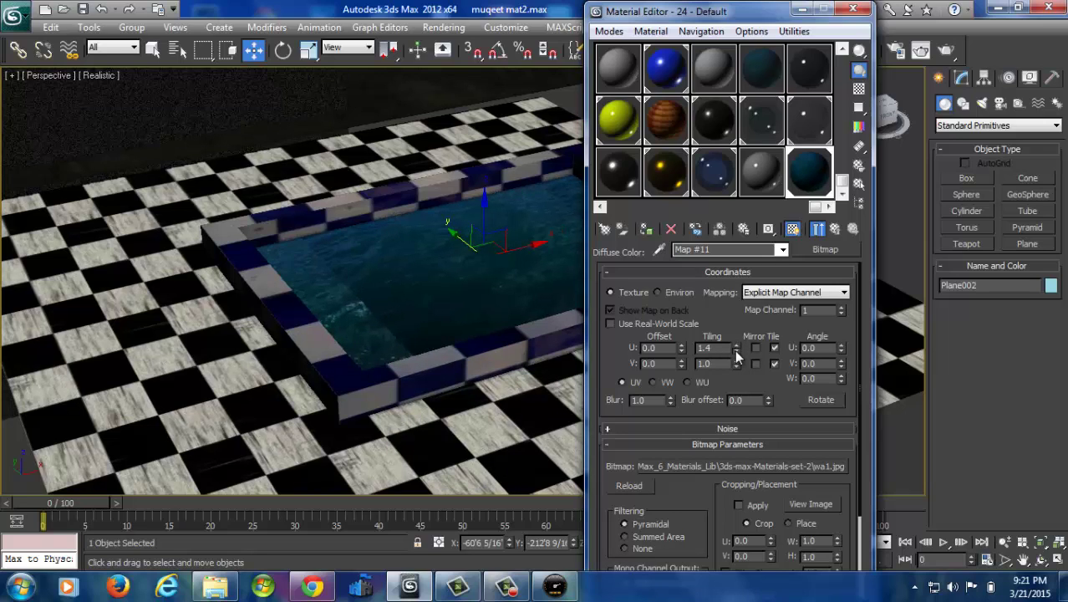
{"action": "left_click", "coordinate": [736, 351]}
{"action": "left_click", "coordinate": [736, 351]}
{"action": "left_click", "coordinate": [736, 351]}
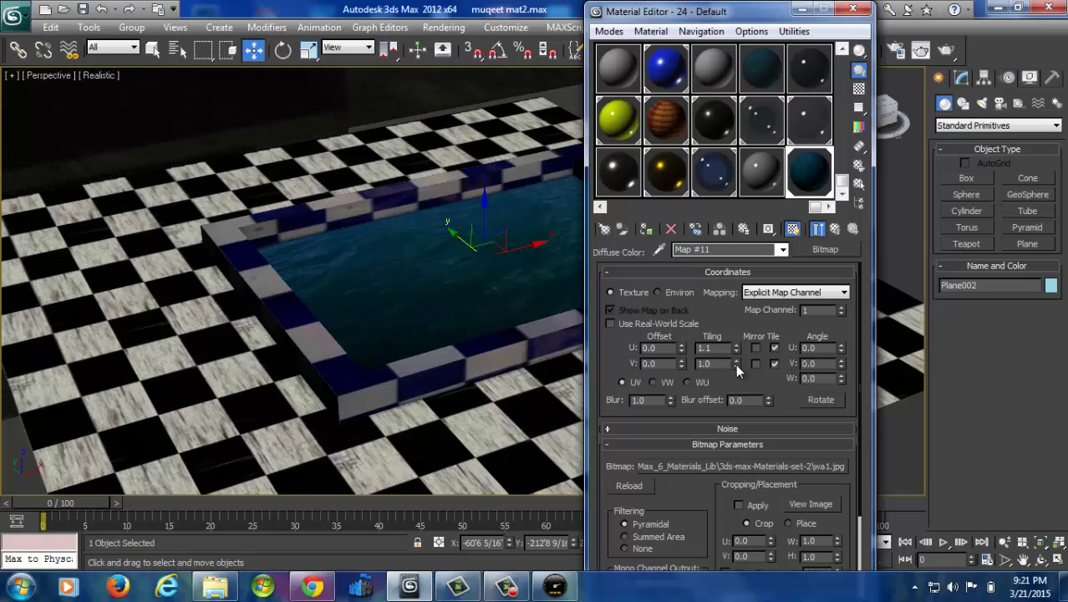
{"action": "left_click", "coordinate": [736, 360]}
{"action": "left_click", "coordinate": [737, 366]}
{"action": "left_click", "coordinate": [737, 366]}
{"action": "left_click", "coordinate": [737, 366]}
{"action": "left_click", "coordinate": [737, 366]}
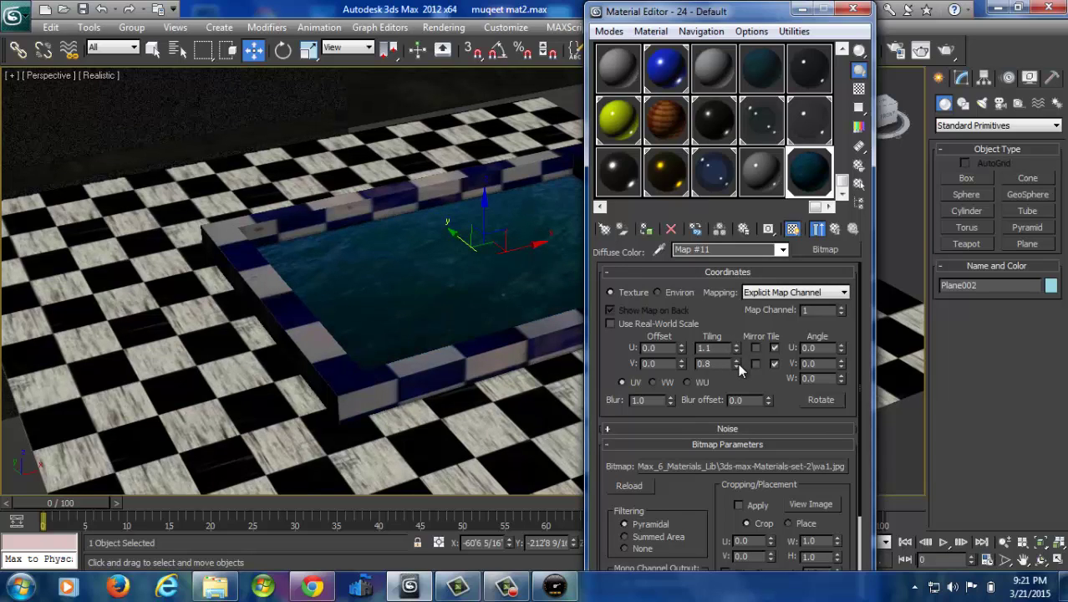
- Return to the parent level of the water material and lower its opacity to 72
{"action": "left_click", "coordinate": [781, 249]}
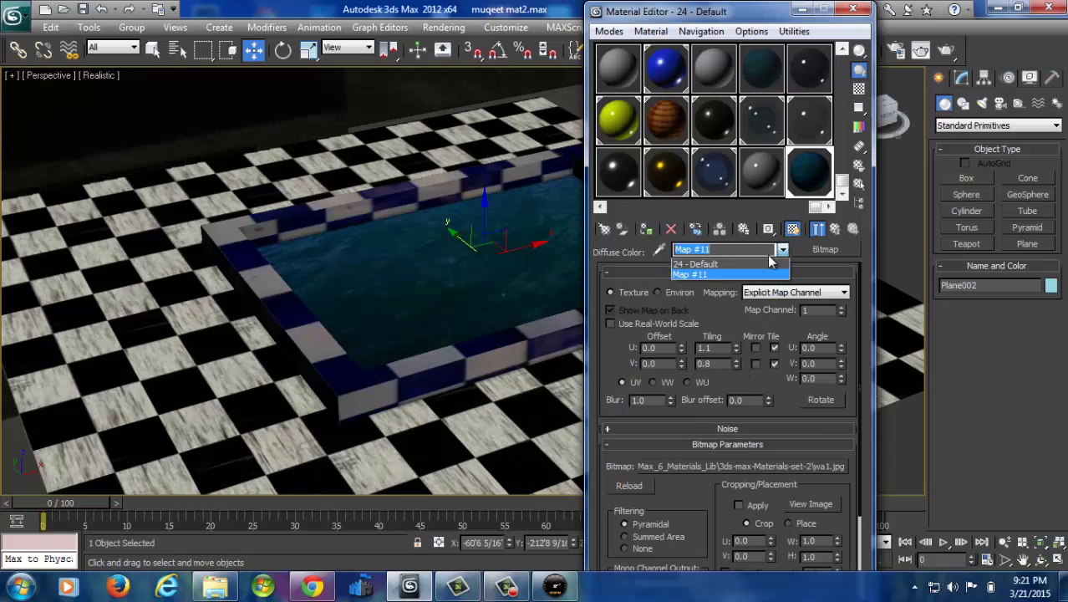
{"action": "left_click", "coordinate": [713, 264]}
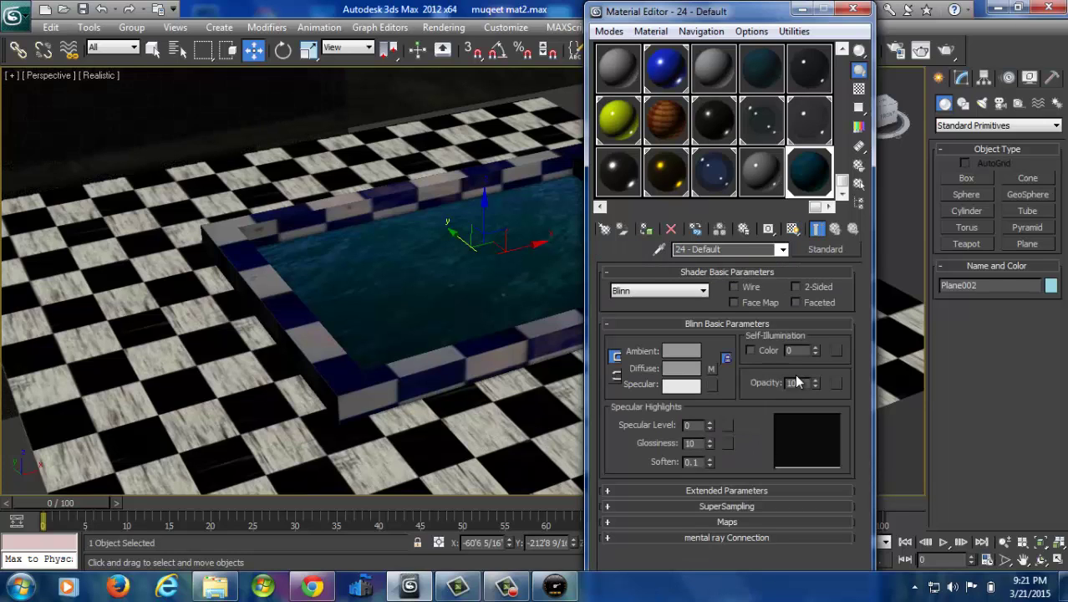
{"action": "mouse_move", "coordinate": [813, 382]}
{"action": "left_mouse_down"}
{"action": "mouse_move", "coordinate": [813, 399]}
{"action": "mouse_move", "coordinate": [815, 385]}
{"action": "left_mouse_up"}
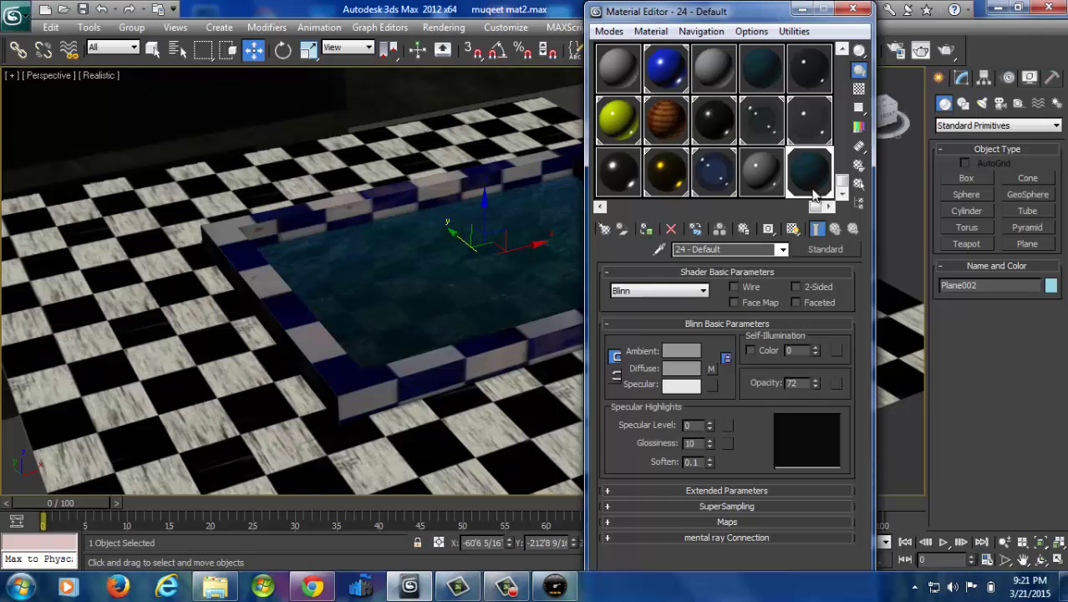
- Close the Material Editor, render the Perspective view of the pool and dismiss the rendered frame
{"action": "left_click", "coordinate": [853, 10]}
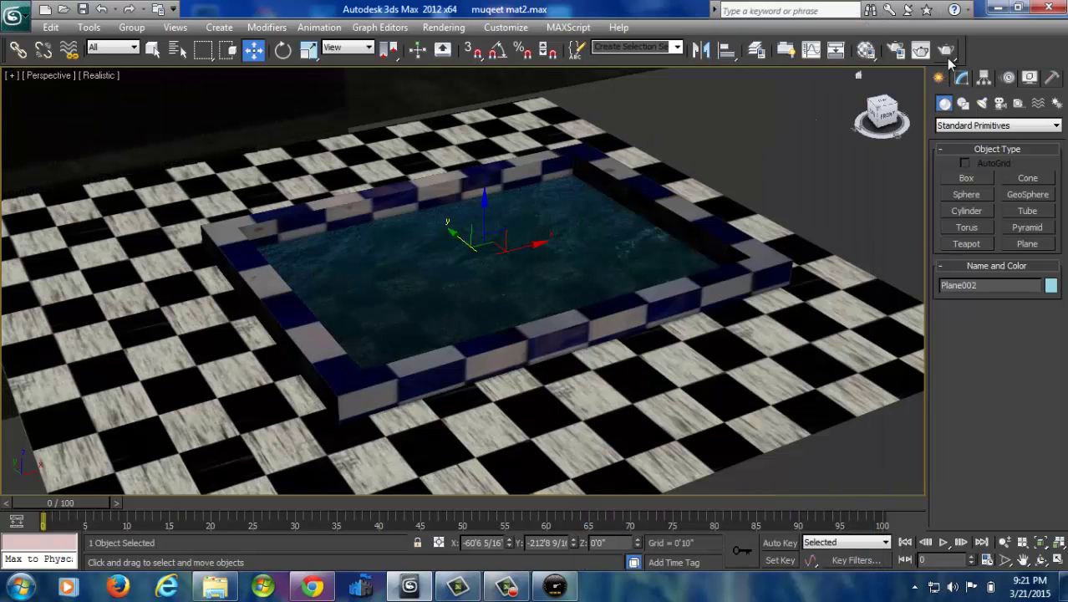
{"action": "left_click", "coordinate": [947, 52]}
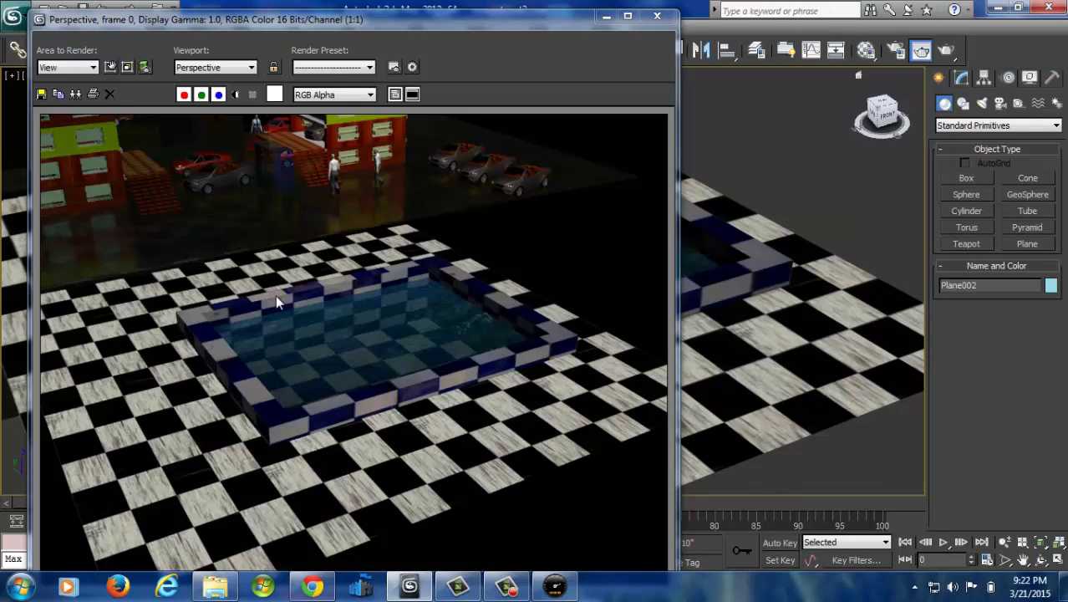
{"action": "key", "text": "Escape"}
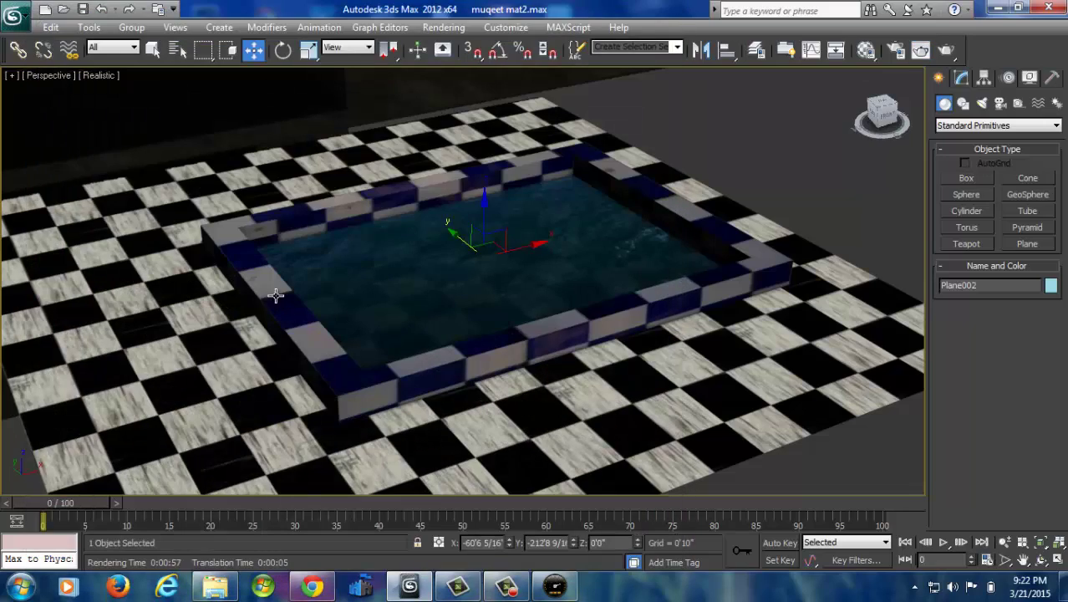
- View the buildings, parked cars and pool together from the front, with the ground slab under the buildings selected
{"action": "left_click", "coordinate": [276, 295]}
{"action": "scroll", "coordinate": [276, 295], "scroll_direction": "down", "scroll_amount": 6}
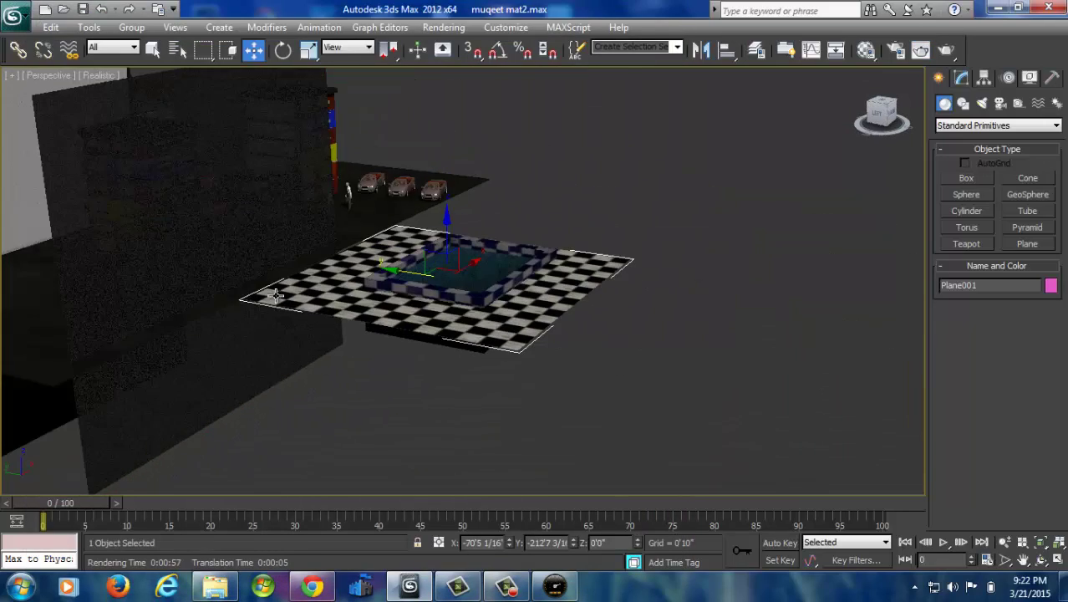
{"action": "left_click", "coordinate": [276, 295]}
{"action": "scroll", "coordinate": [276, 295], "scroll_direction": "up", "scroll_amount": 2}
{"action": "left_click_drag", "start_coordinate": [276, 295], "coordinate": [866, 108]}
{"action": "middle_click_drag", "start_coordinate": [276, 295], "coordinate": [334, 226], "text": "alt"}
{"action": "left_click", "coordinate": [275, 295]}
{"action": "middle_click_drag", "start_coordinate": [276, 295], "coordinate": [249, 332]}
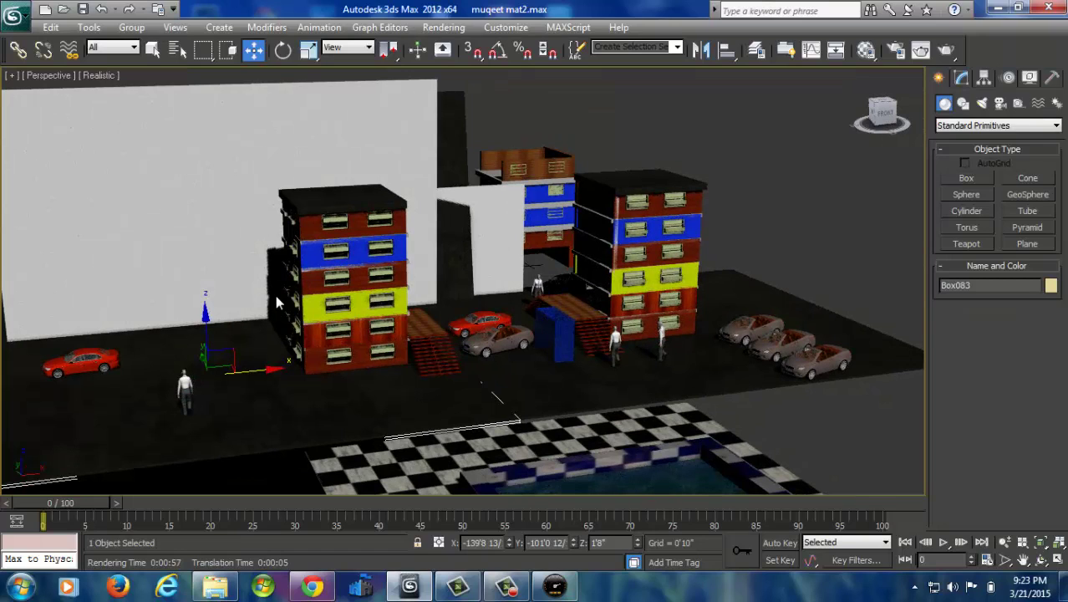